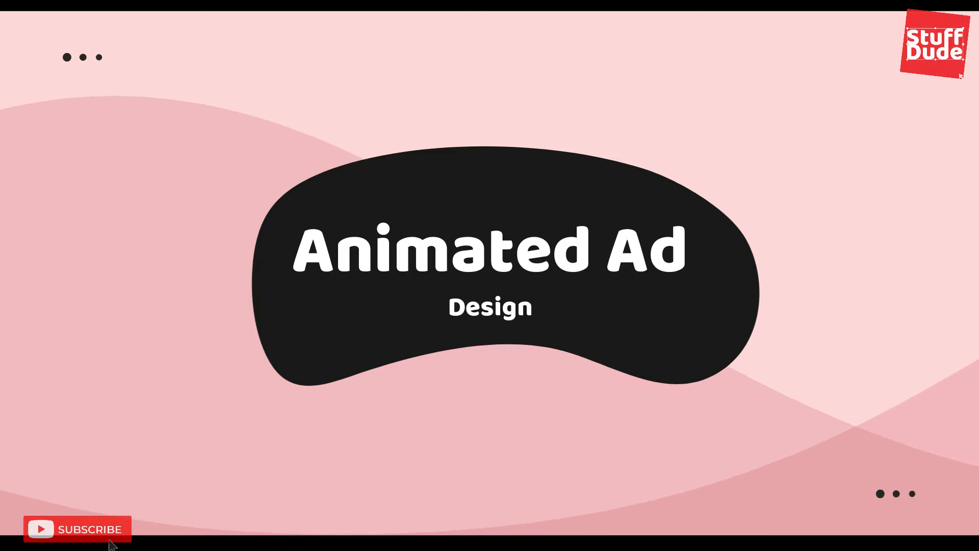
Create an HTML5 Canvas document 300 pixels wide and 250 pixels high.
double_click(635, 186)
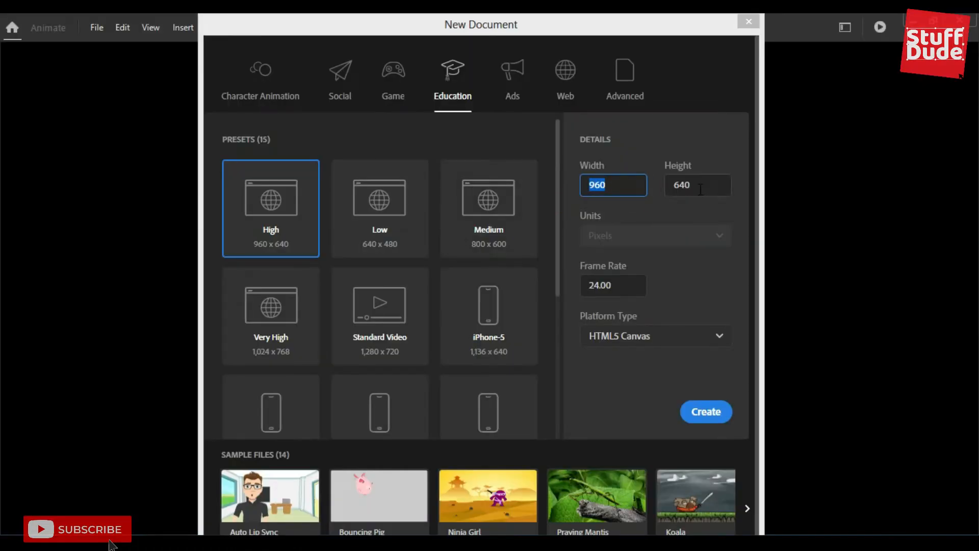
text(300)
key(Tab)
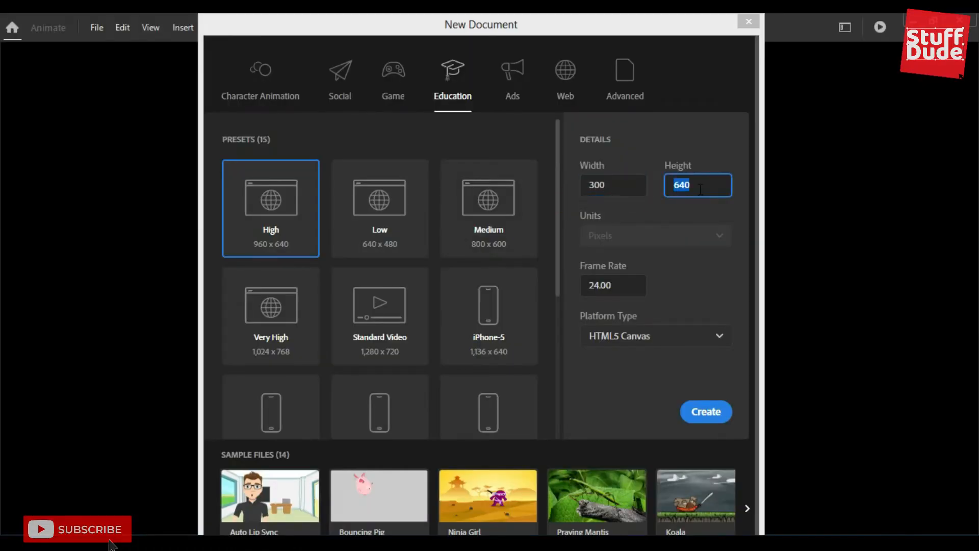
text(250)
click(656, 337)
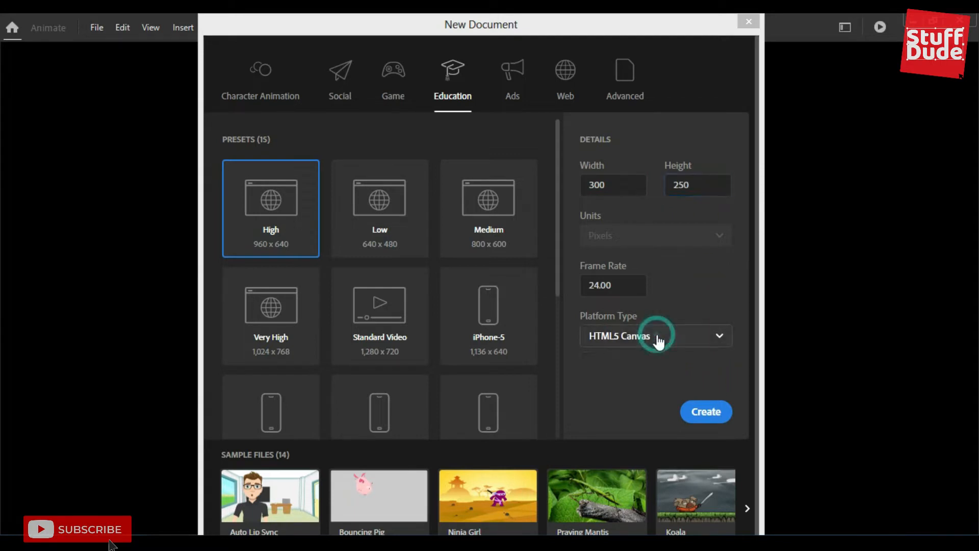
click(657, 369)
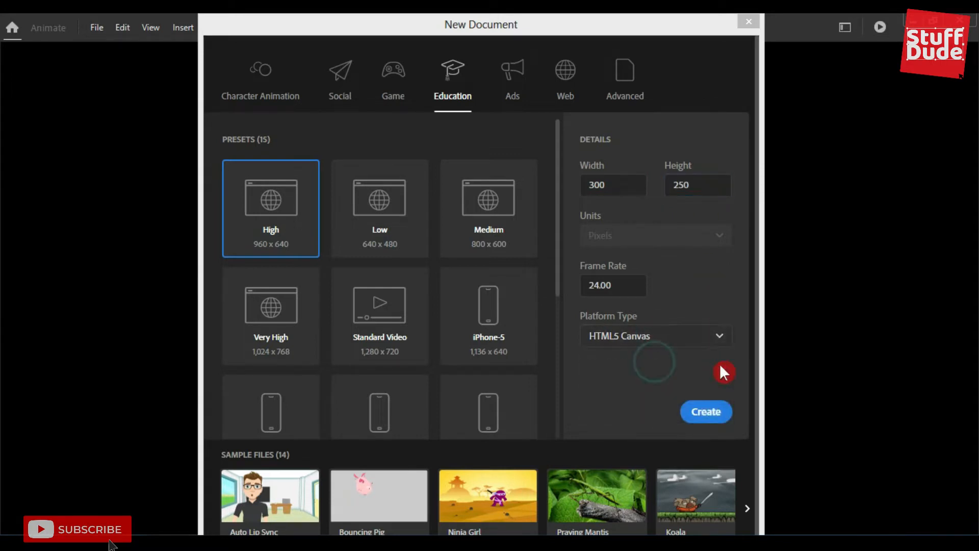
click(710, 421)
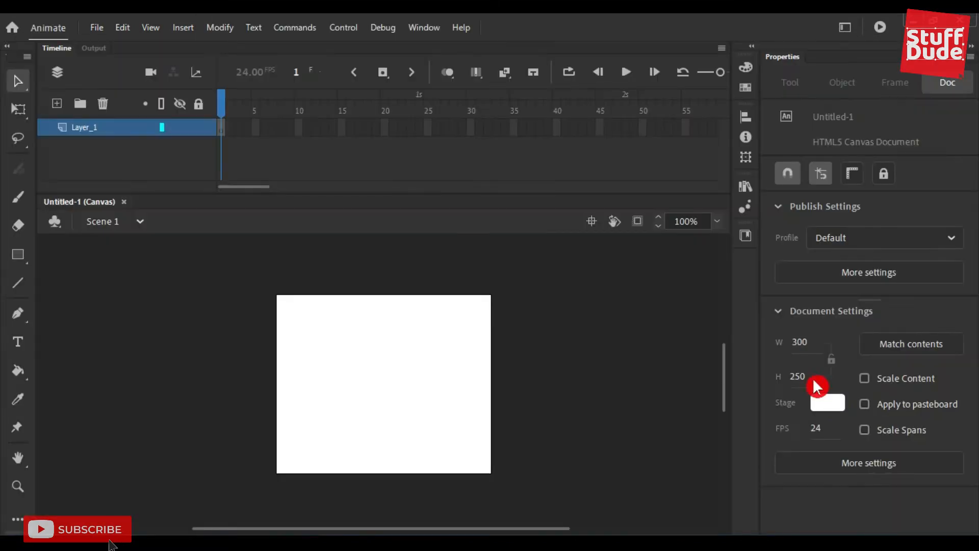
Set the stage background colour to yellow, #FFFF00.
click(829, 402)
click(768, 330)
click(776, 326)
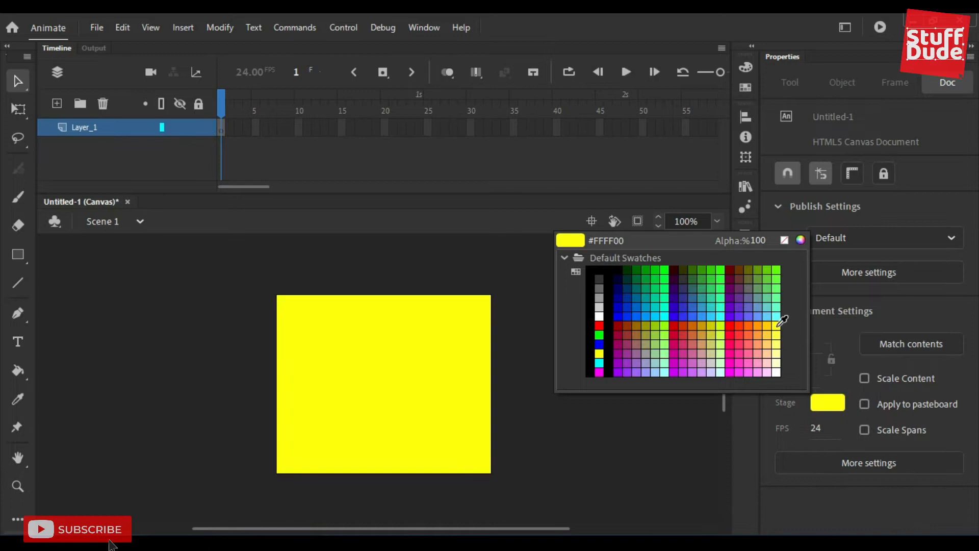
click(776, 327)
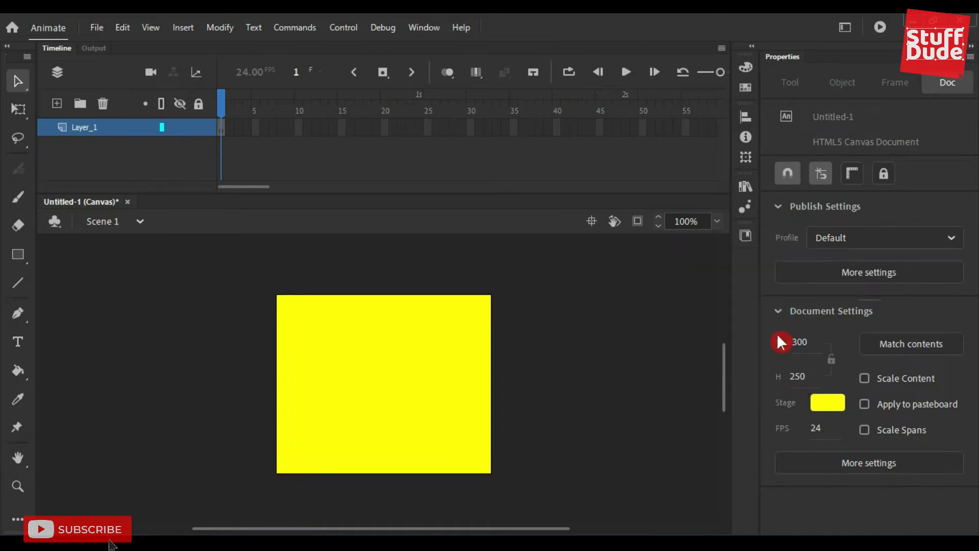
Rename the layer as text1 and place the text SPECIAL OFFER, copied from the symbol file in Notepad, in the stage's upper-left area.
double_click(90, 126)
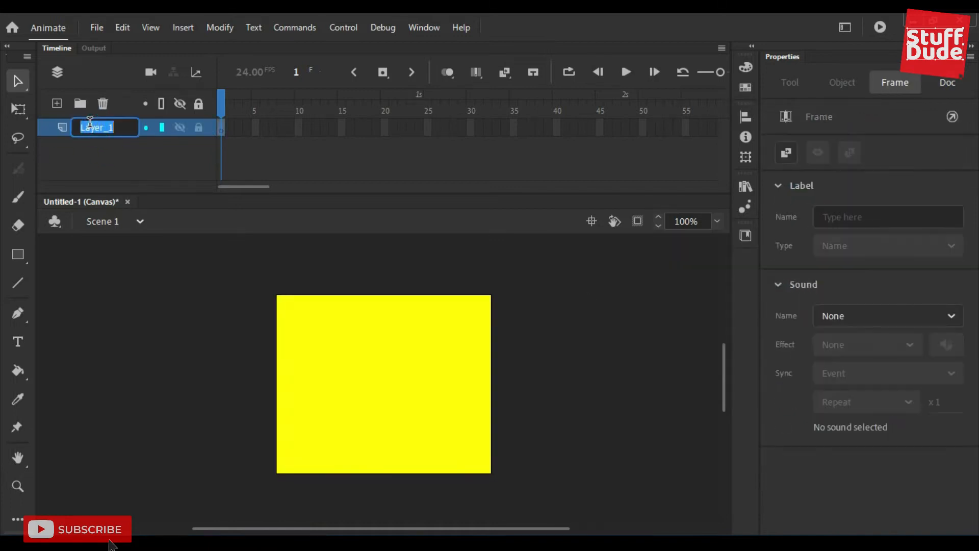
text(tes)
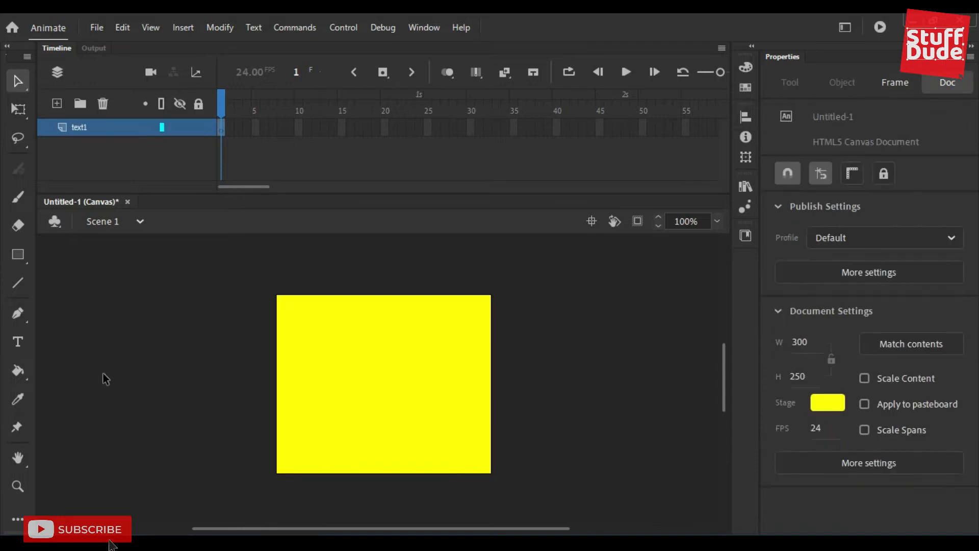
click(19, 344)
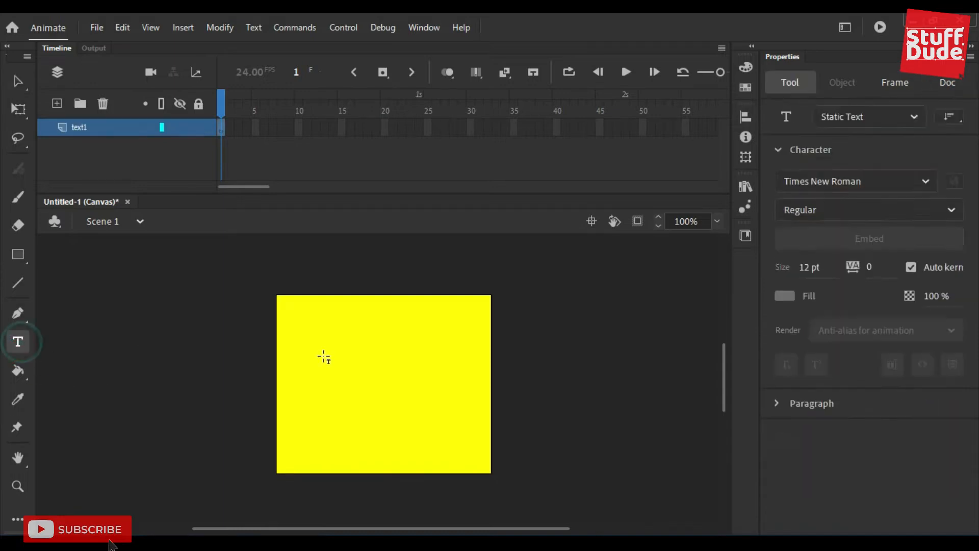
key(alt+Tab)
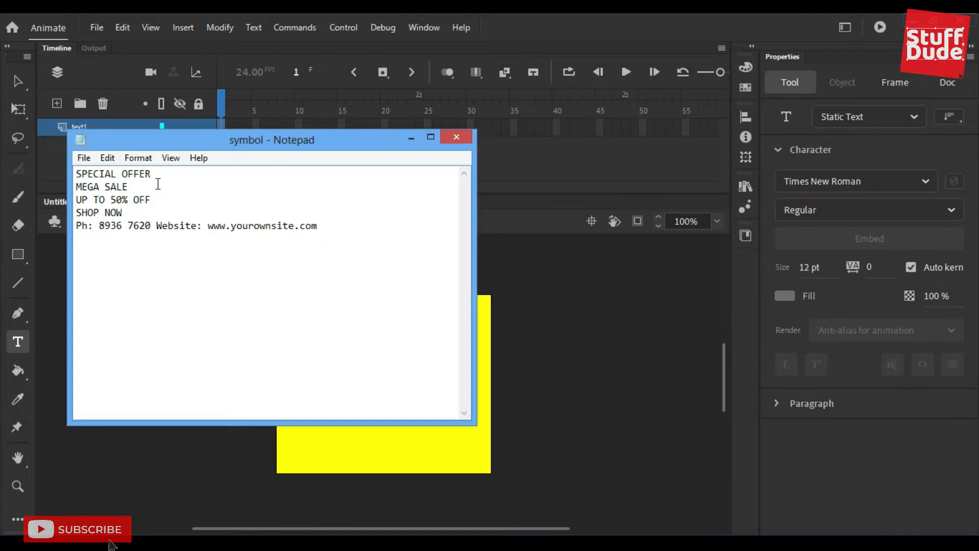
drag(164, 173, 76, 174)
key(ctrl+c)
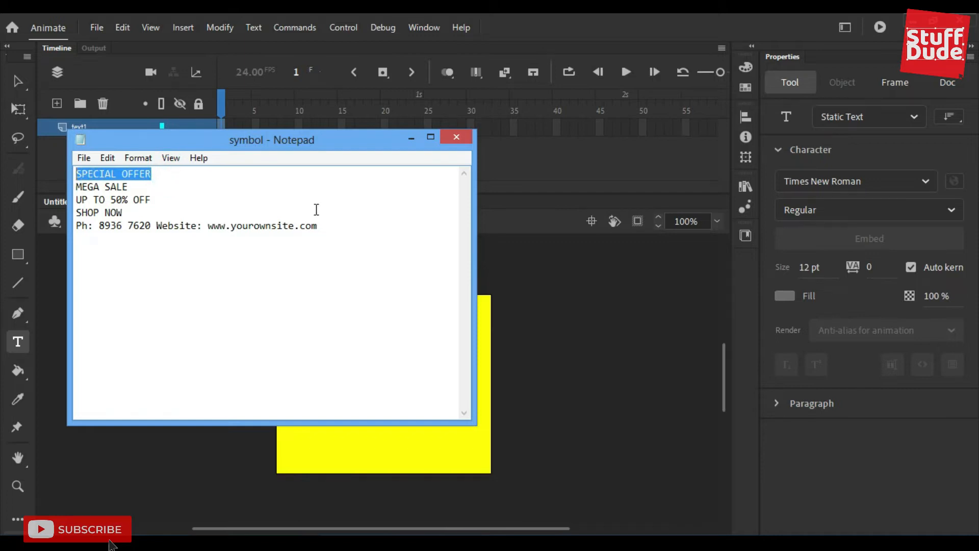
key(alt+Tab)
click(318, 323)
key(ctrl+v)
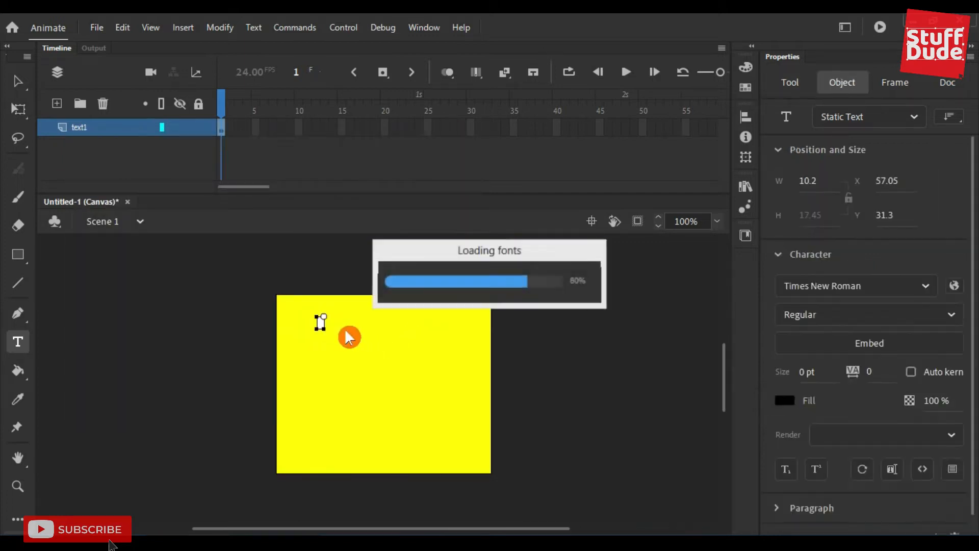
key(ctrl+a)
drag(372, 321, 348, 322)
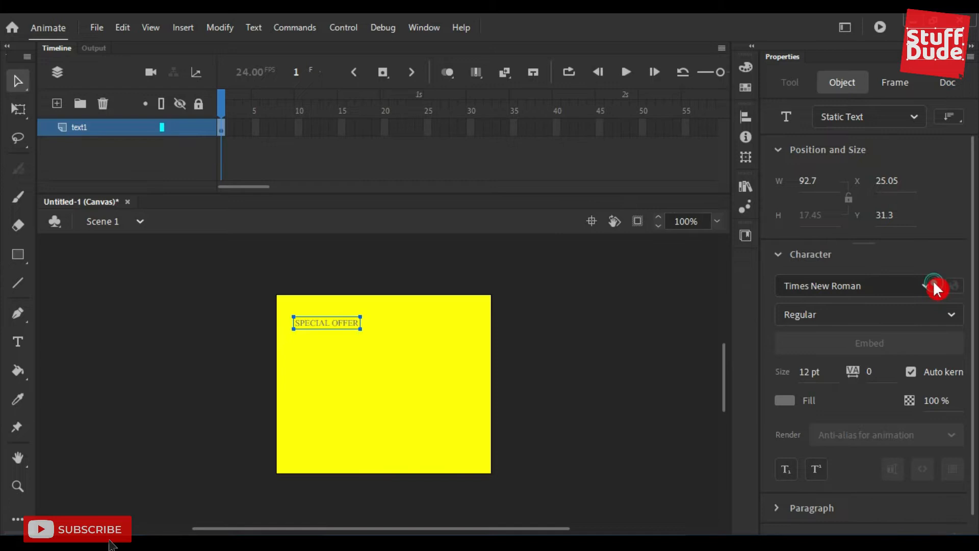
Format the SPECIAL OFFER text in Tw Cen MT Condensed Extra Bold at 26 pt with a dark grey fill.
click(934, 283)
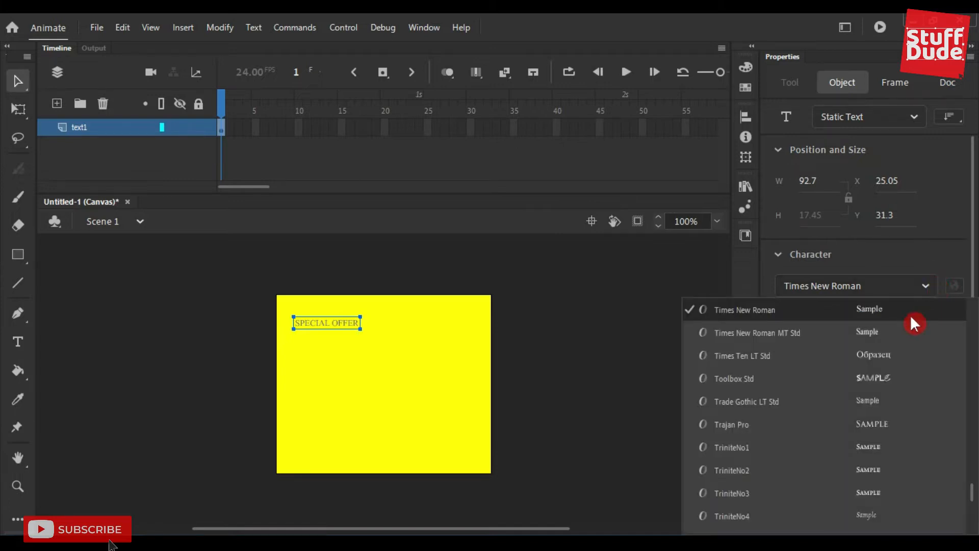
scroll(862, 421, down, 3)
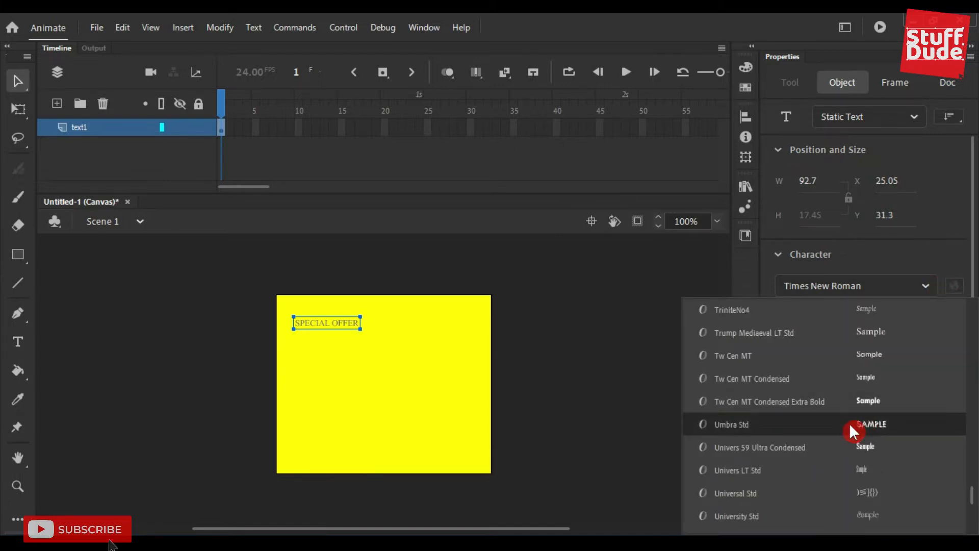
click(868, 404)
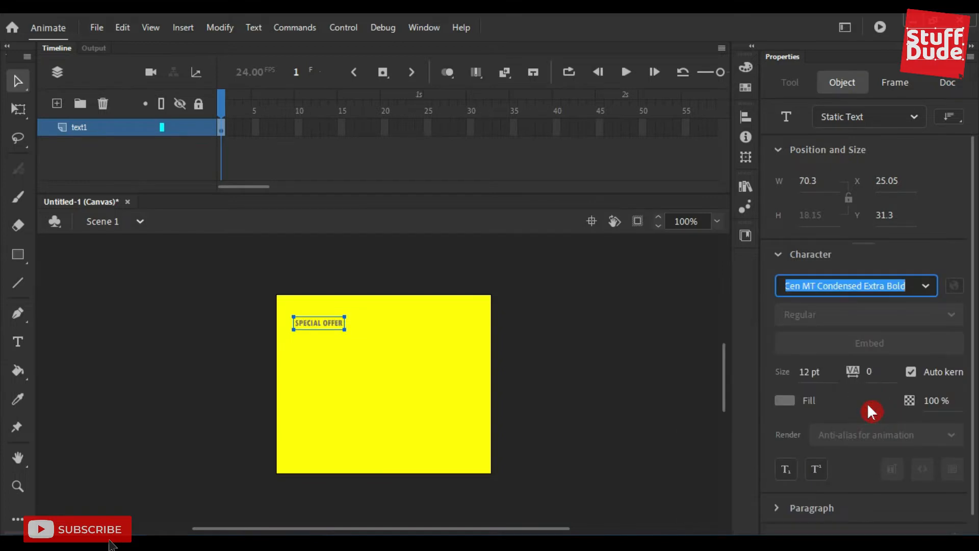
click(785, 400)
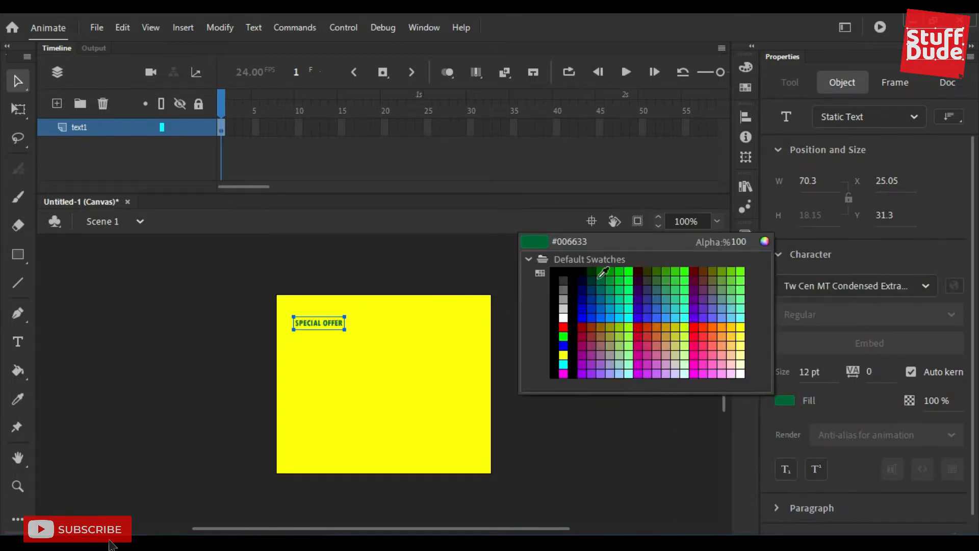
click(563, 272)
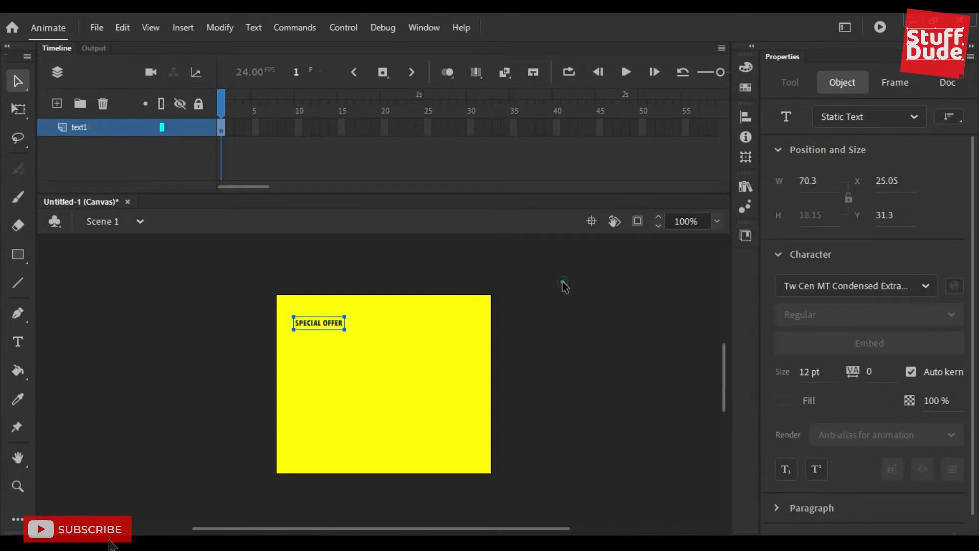
drag(816, 377, 824, 373)
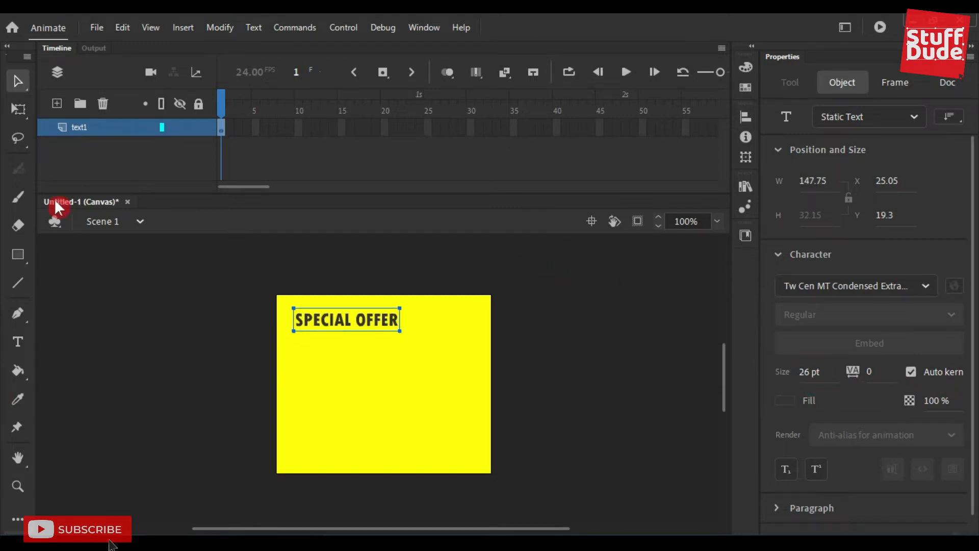
Add a new layer above text1 and name it text2.
click(59, 102)
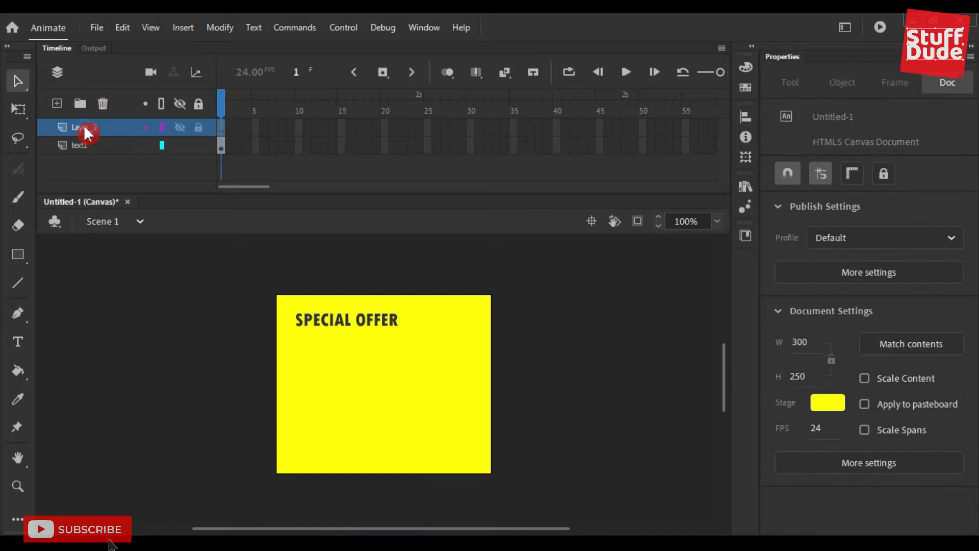
double_click(83, 126)
text(tex)
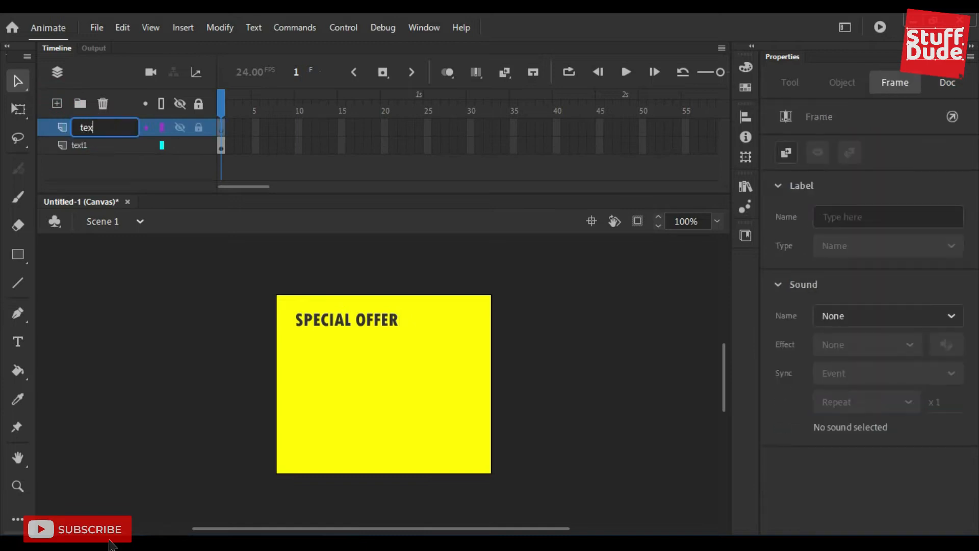
text(t2)
click(86, 131)
Copy MEGA SALE from the symbol file in Notepad and paste it as static text below SPECIAL OFFER.
key(alt+Tab)
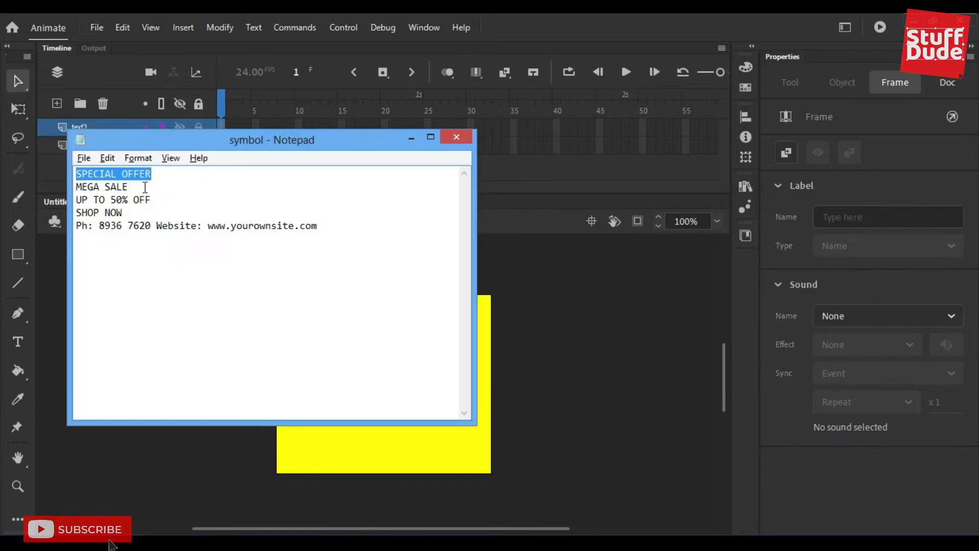
drag(76, 186, 148, 191)
key(ctrl+c)
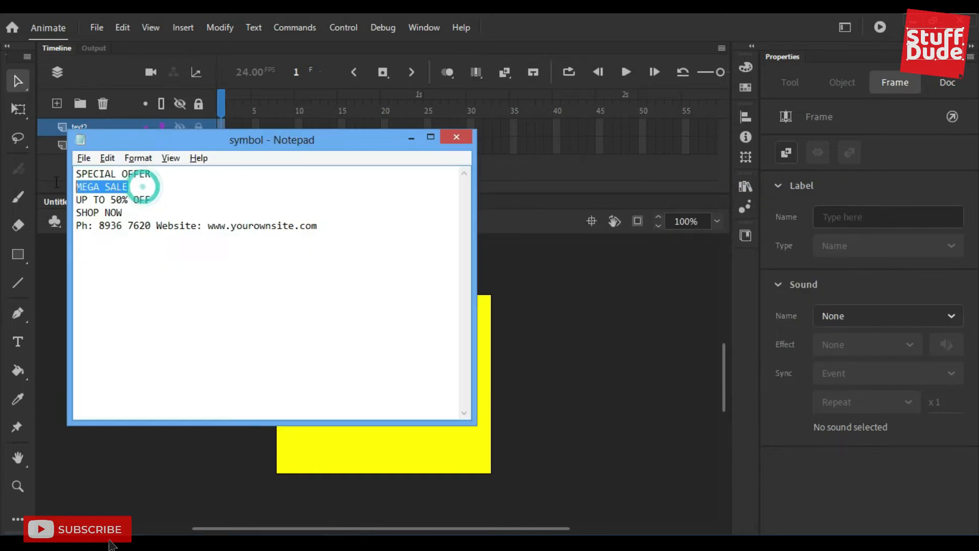
key(alt+Tab)
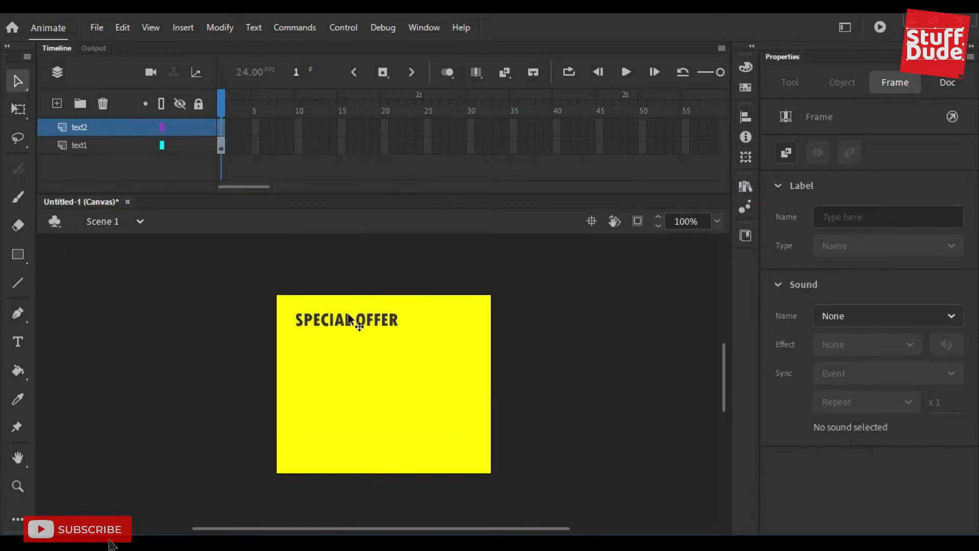
key(t)
click(300, 360)
key(ctrl+v)
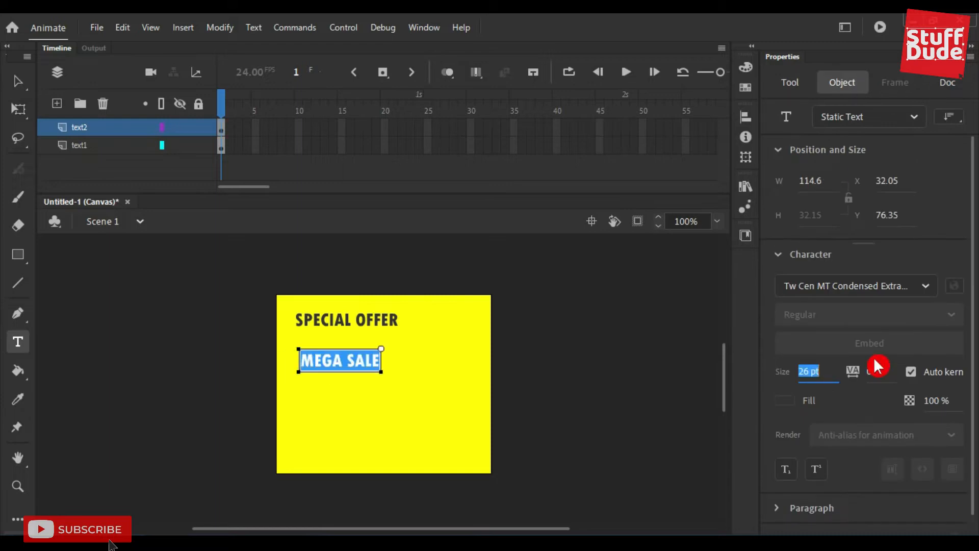
Increase the font size of the MEGA SALE text to 36 pt.
key(Up)
key(Up)
key(Up)
key(Up)
key(Up)
key(Up)
key(Up)
key(Up)
key(Return)
key(Escape)
Give the MEGA SALE text a bright pink fill and move it directly beneath SPECIAL OFFER.
click(787, 399)
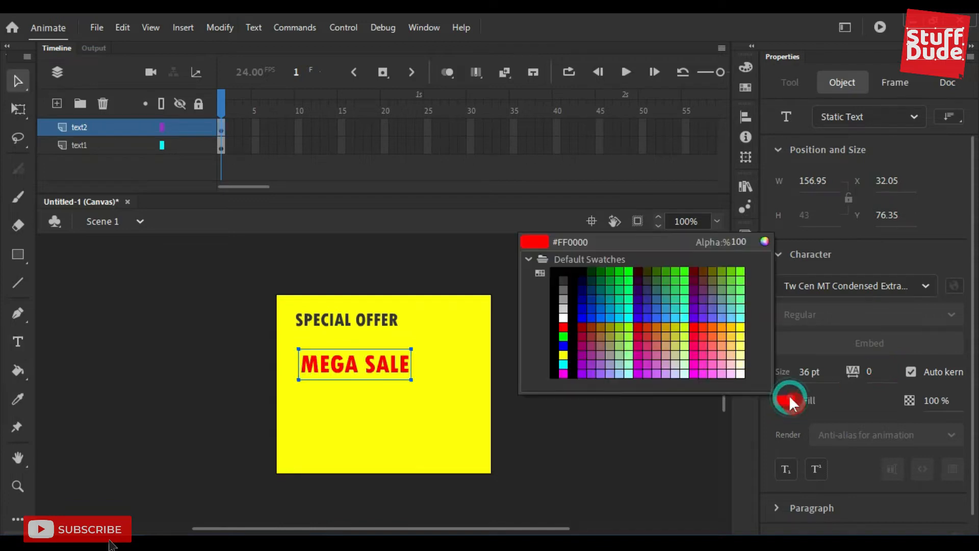
click(695, 348)
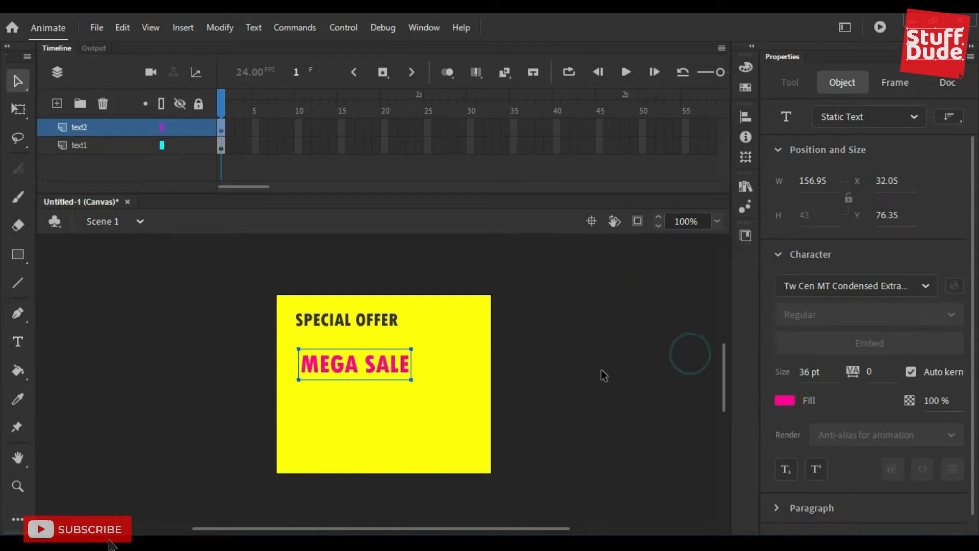
click(602, 371)
drag(374, 365, 365, 345)
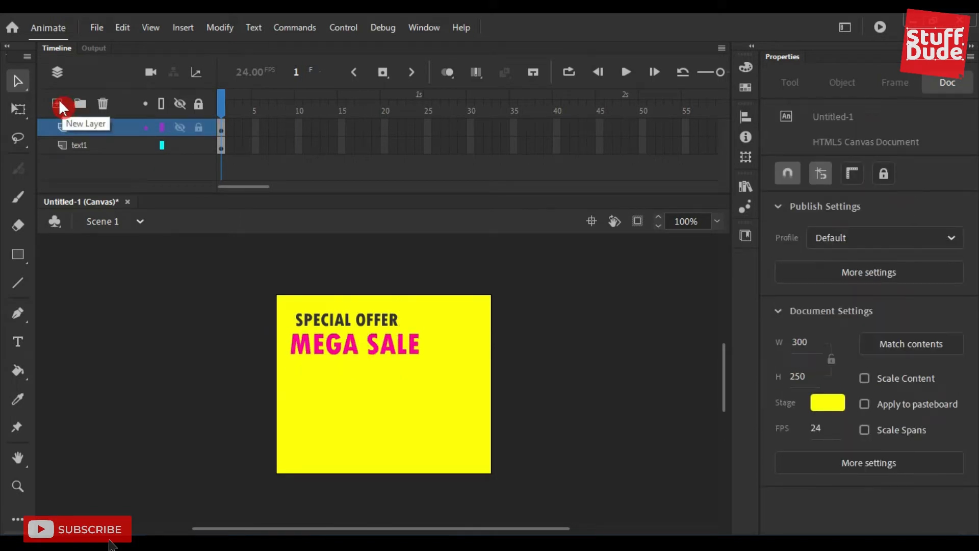
Add a new layer above text2 and name it text3.
click(57, 102)
double_click(81, 125)
text(text3)
key(Return)
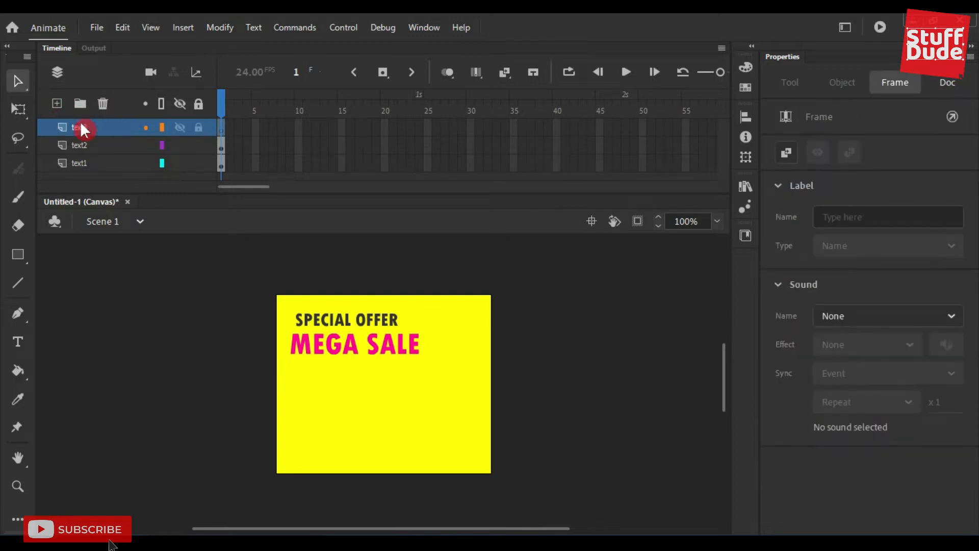
Select the line UP TO 50% OFF in the symbol file in Notepad and return to Animate.
key(alt+Tab)
click(426, 199)
key(shift+Home)
click(18, 254)
click(87, 256)
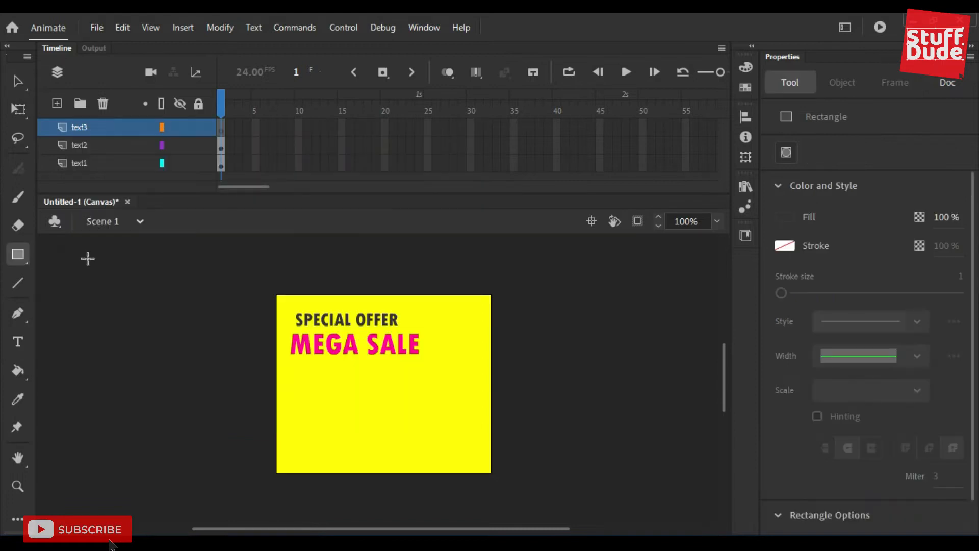
key(alt+Tab)
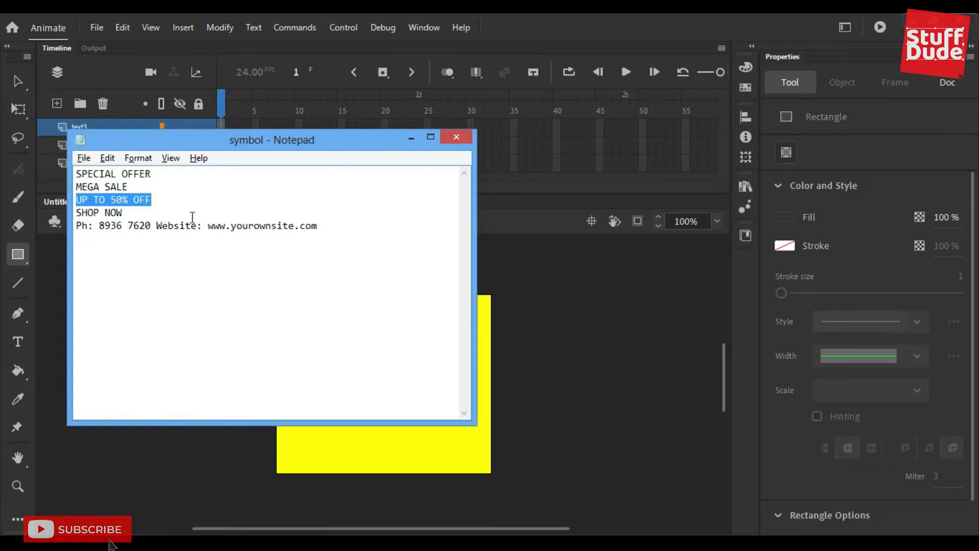
key(alt+Tab)
click(18, 254)
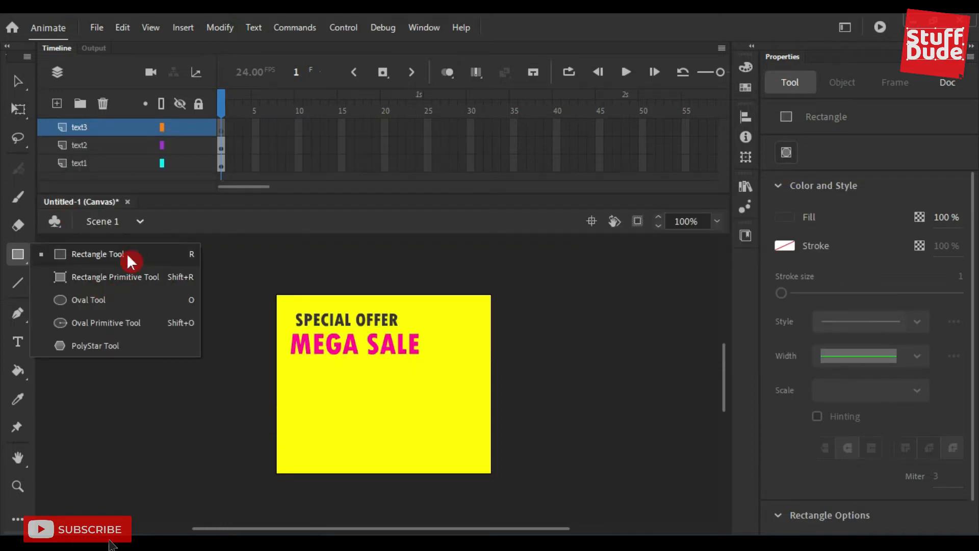
click(128, 254)
drag(299, 380, 459, 422)
key(ctrl+z)
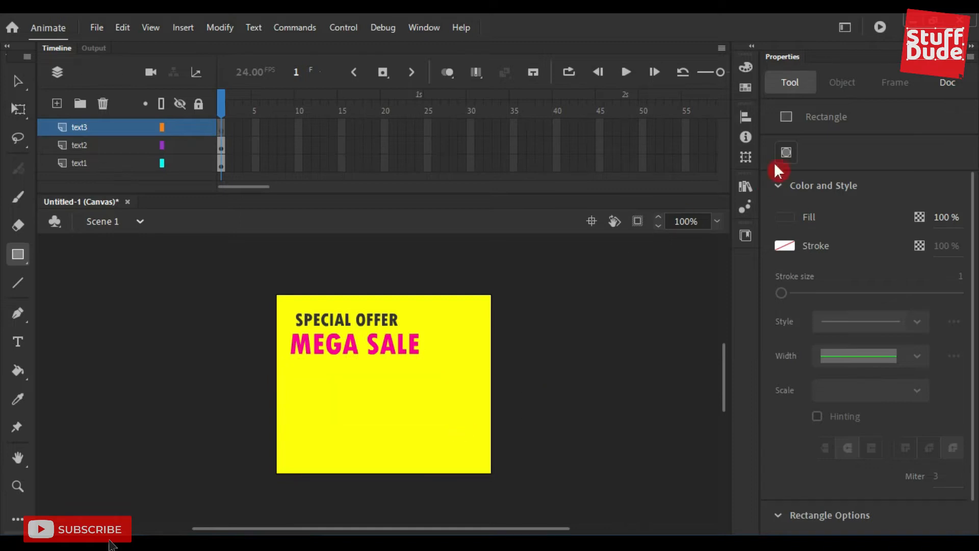
Turn on Object Drawing mode and draw a black rectangle about 245 by 61 pixels below MEGA SALE on the text3 layer.
click(785, 153)
drag(292, 382, 468, 424)
key(v)
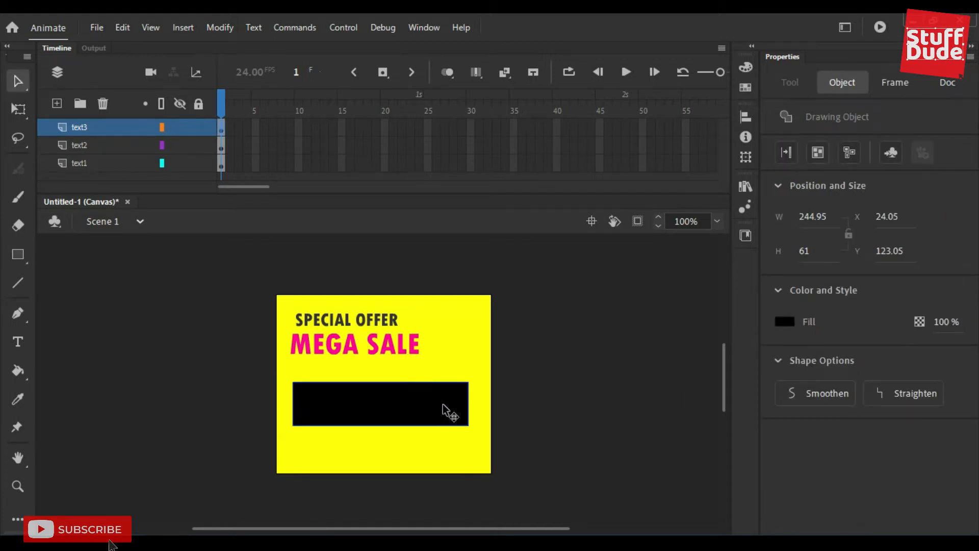
Duplicate the black rectangle on the text3 layer and set the copy's fill opacity to 75%.
click(447, 427)
key(ctrl+v)
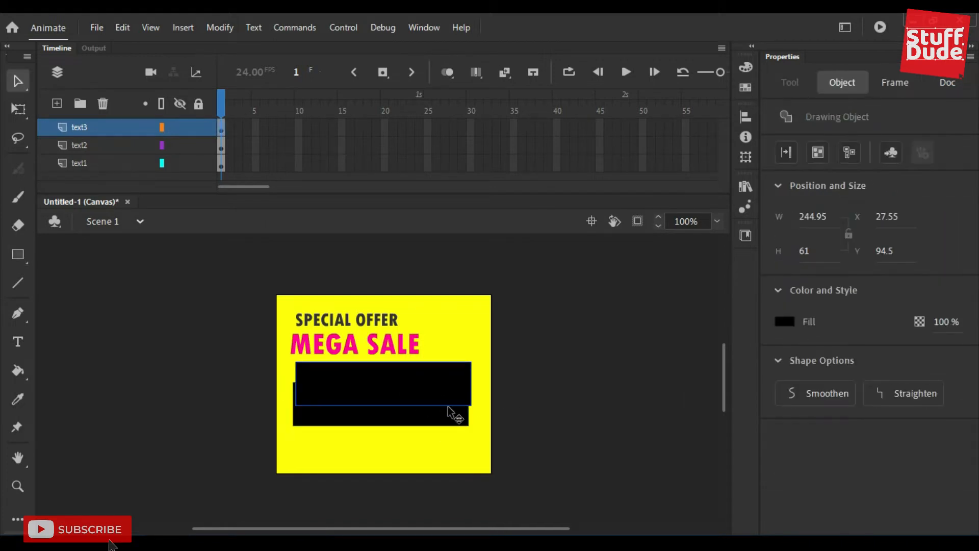
key(Down)
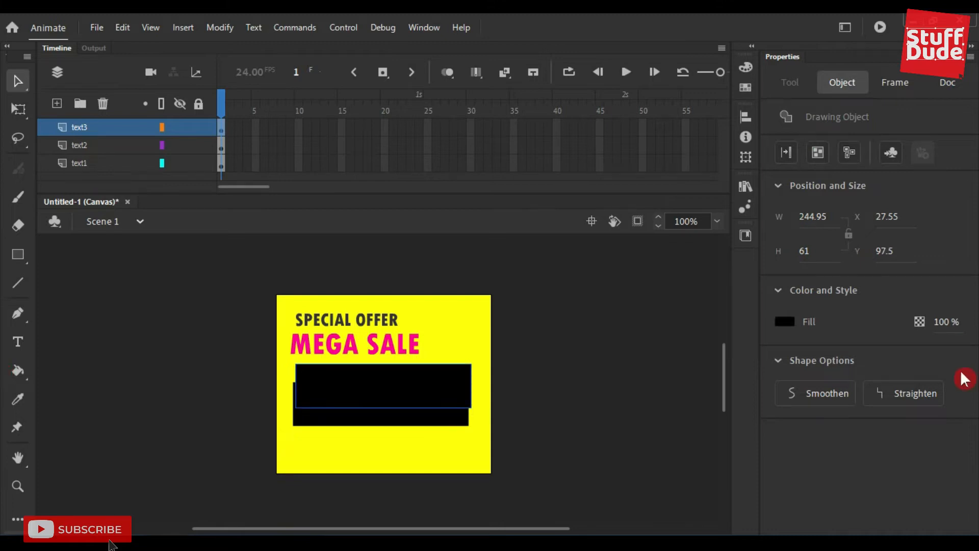
drag(951, 328, 931, 325)
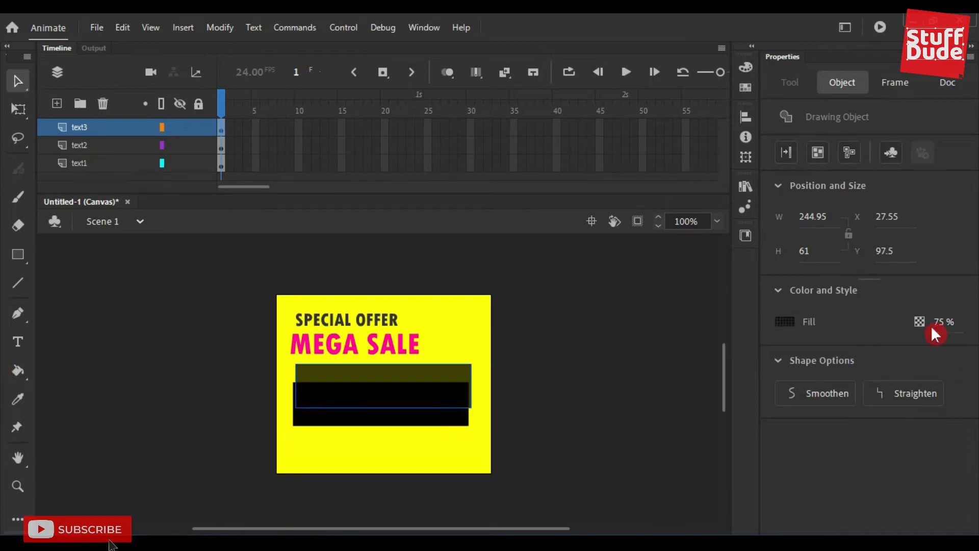
Nudge the translucent copy down onto the black rectangle and rotate it slightly clockwise.
key(Down)
key(Down)
key(Down)
key(Down)
key(Down)
key(Down)
key(Down)
key(Down)
key(Down)
key(Down)
key(Down)
key(Down)
key(Down)
key(Down)
key(Down)
key(Down)
key(Down)
key(Down)
key(Down)
key(Down)
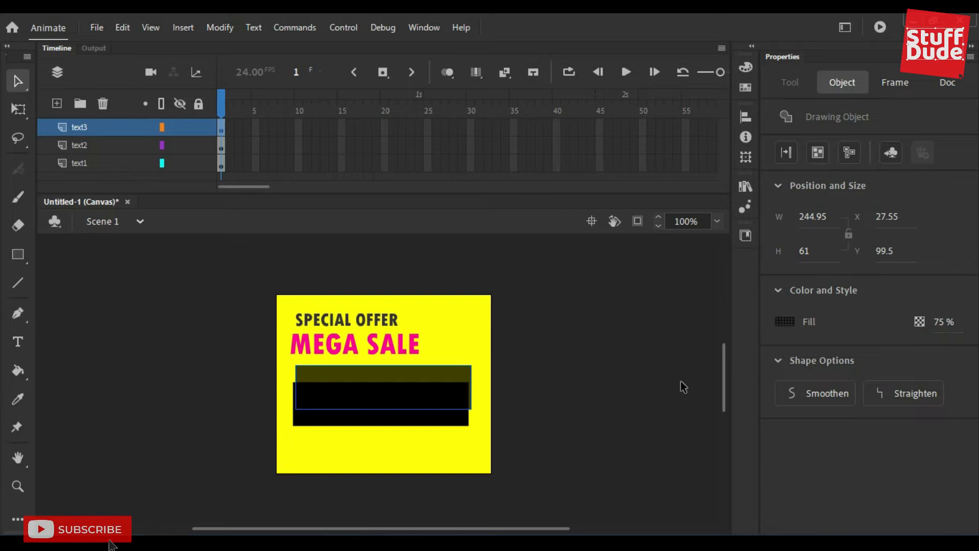
key(Down)
key(Down)
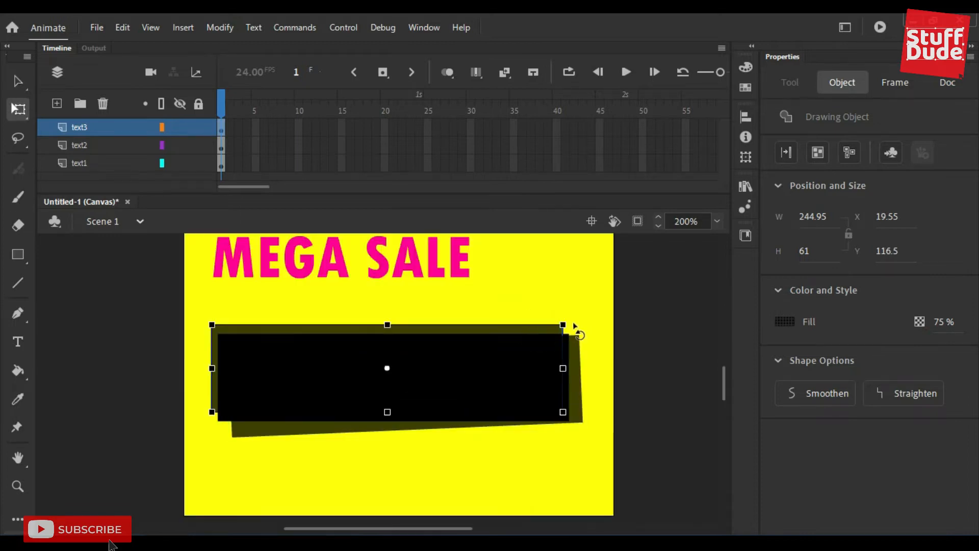
drag(569, 323, 575, 357)
Draw an unfilled rectangle with a magenta-red stroke over the black rectangle, slightly offset from its edges.
click(18, 254)
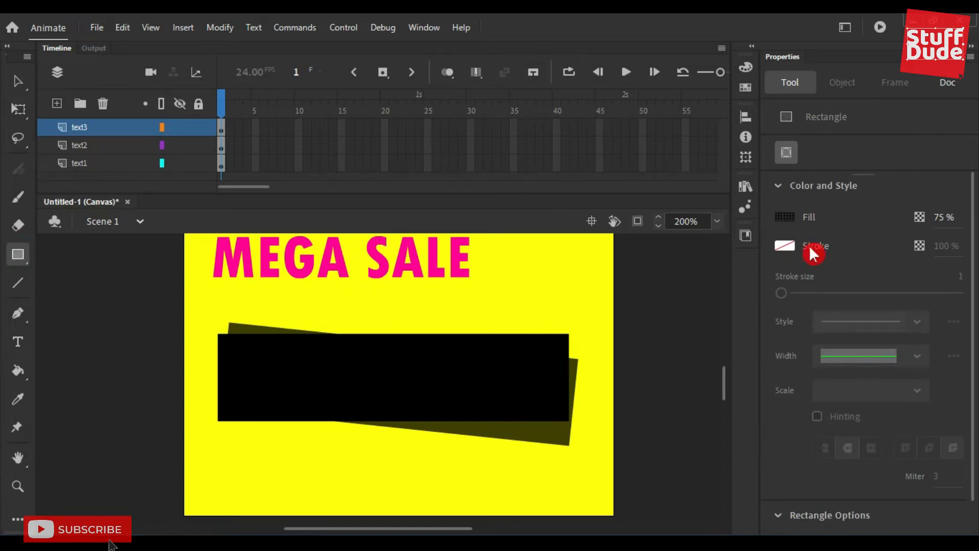
click(788, 247)
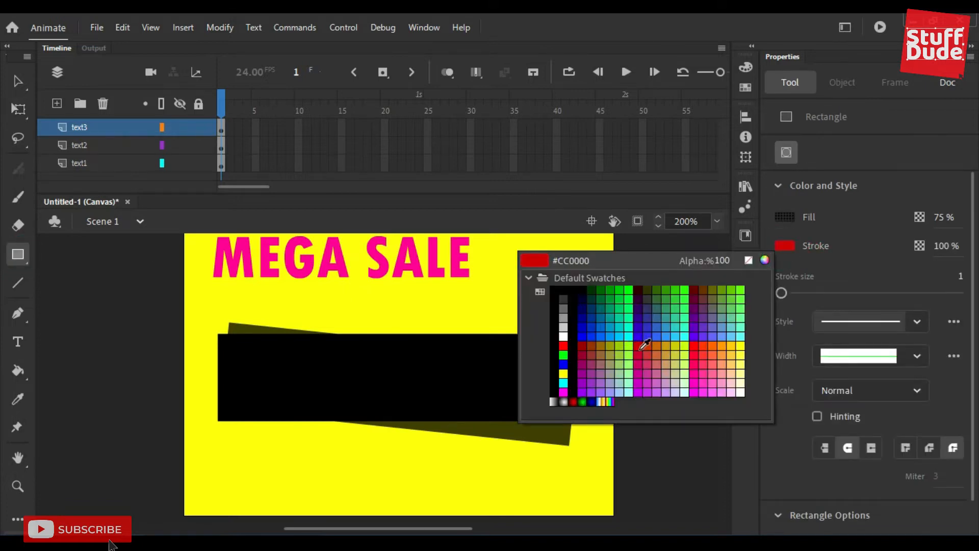
click(638, 356)
drag(230, 323, 580, 408)
key(v)
click(785, 319)
click(749, 332)
click(658, 322)
Reduce the tilt of the translucent rectangle so that it only slightly overhangs the black rectangle.
click(561, 327)
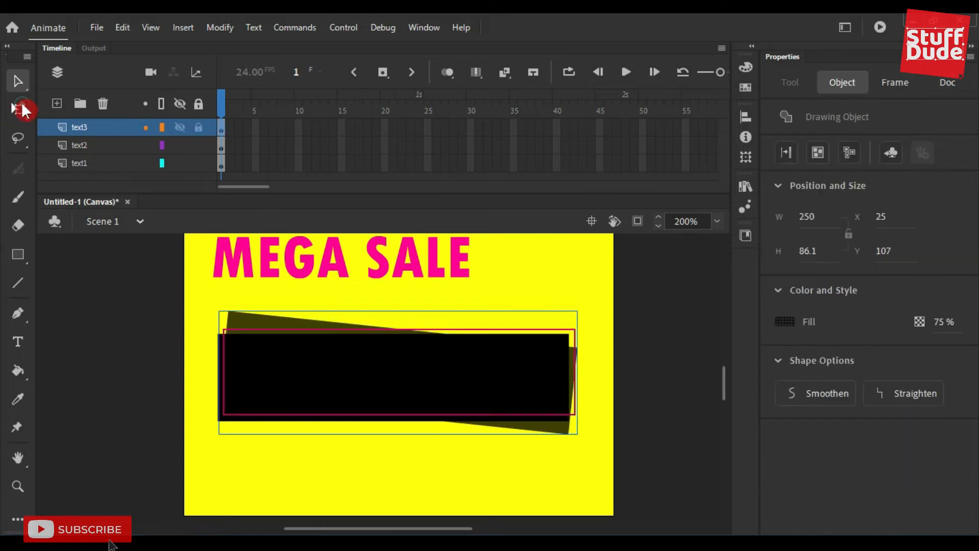
click(22, 108)
drag(590, 346, 583, 339)
key(ctrl+z)
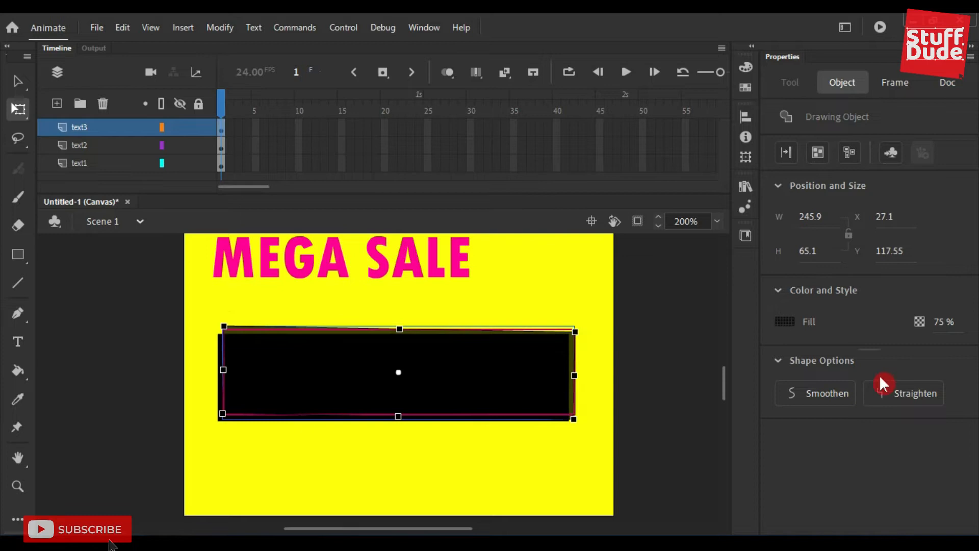
click(675, 359)
Draw two small crimson rectangles, one about 24 by 14 pixels on the banner's upper edge and one on its left edge.
key(r)
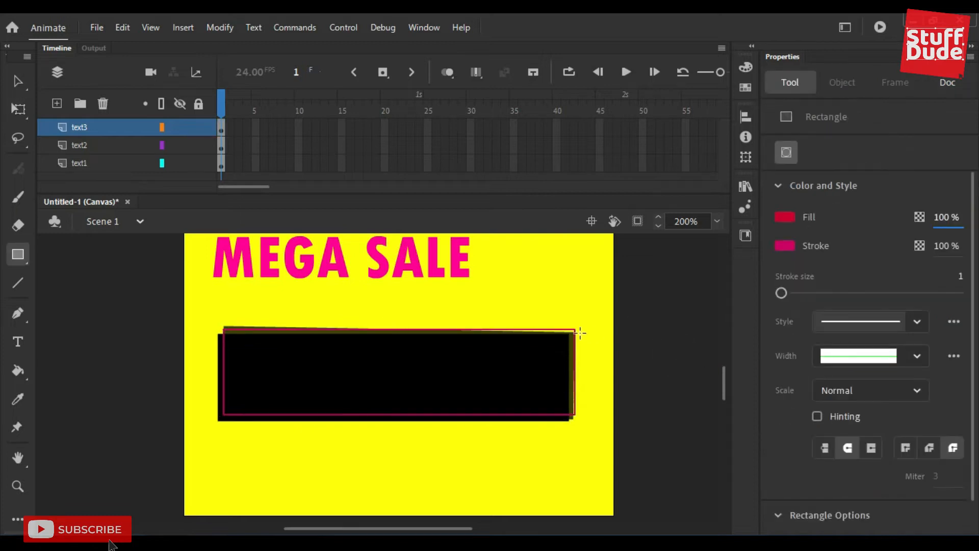
drag(503, 321, 570, 342)
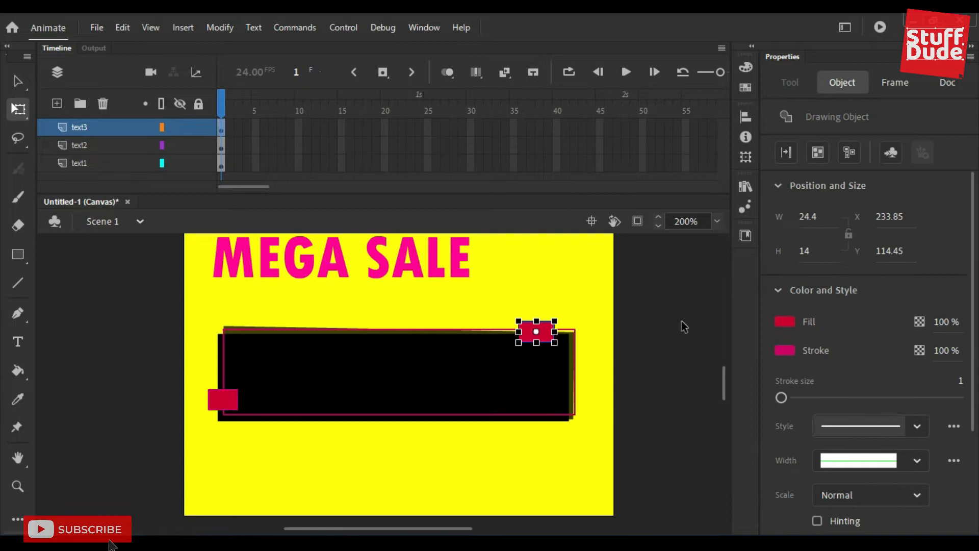
click(681, 322)
Group all the banner shapes on the text3 layer into one object.
drag(128, 348, 543, 457)
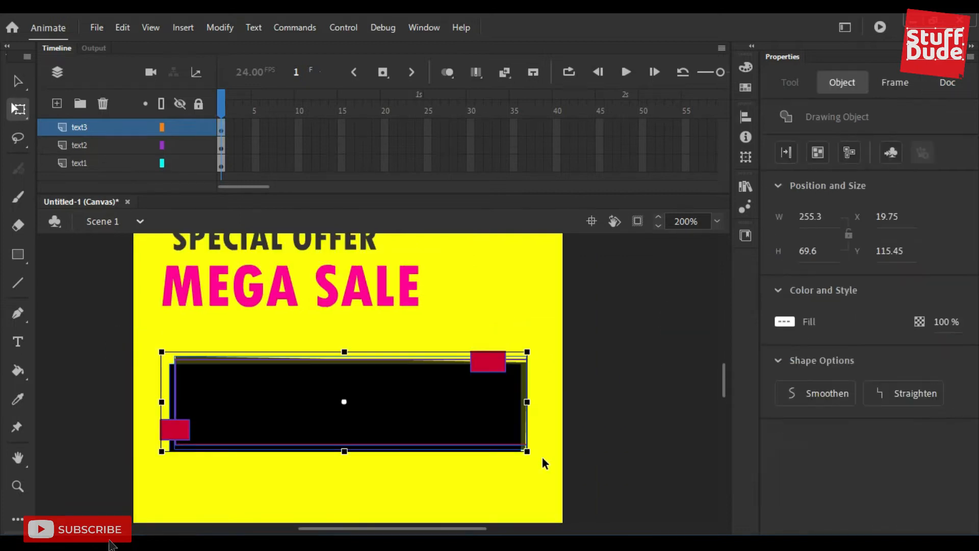
drag(136, 466, 594, 340)
click(595, 339)
click(444, 398)
key(ctrl+1)
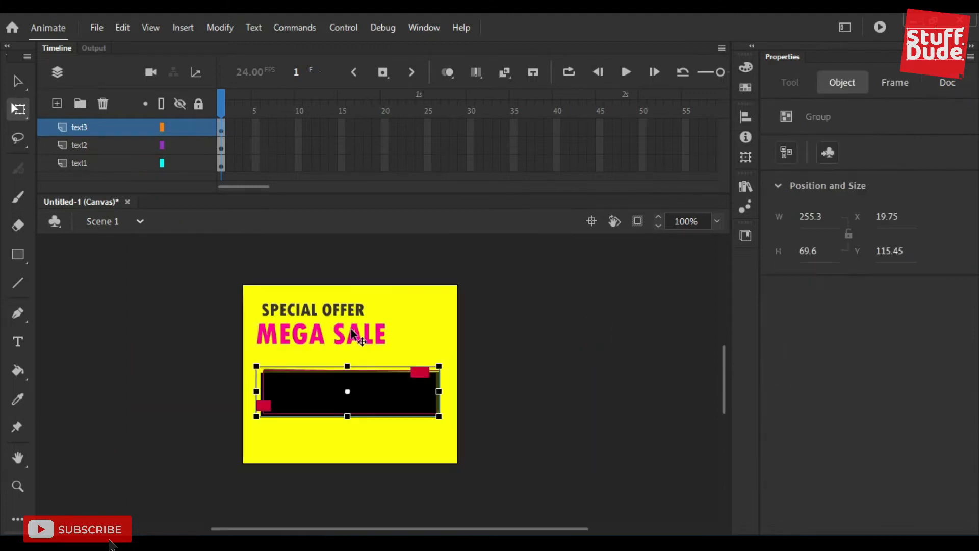
Center the SPECIAL OFFER and MEGA SALE texts horizontally on the stage with Align to stage enabled.
click(344, 331)
shift+click(349, 310)
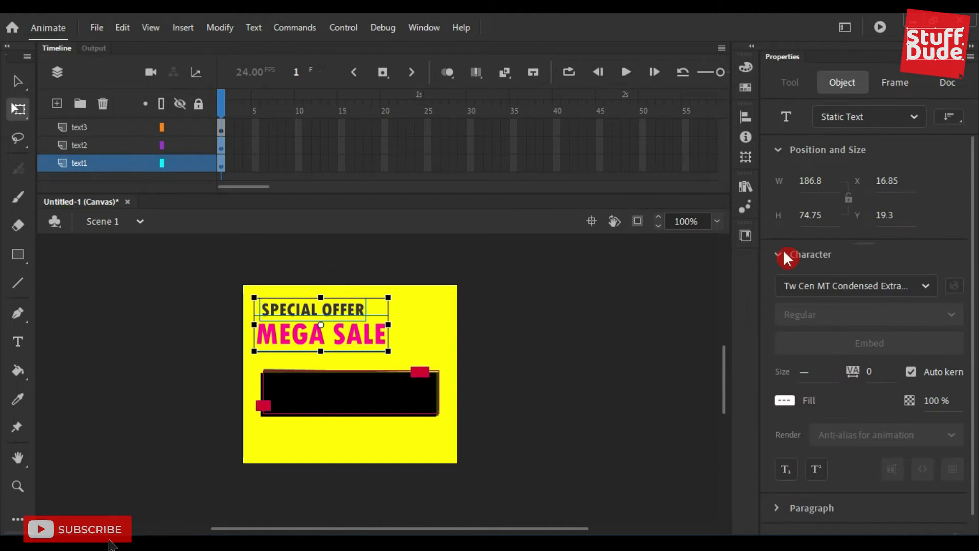
click(485, 323)
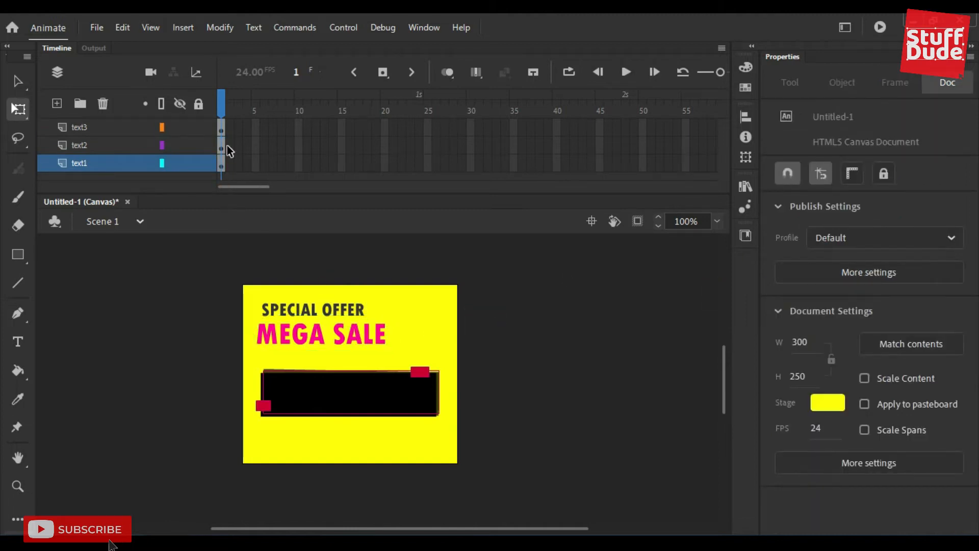
click(228, 148)
click(223, 167)
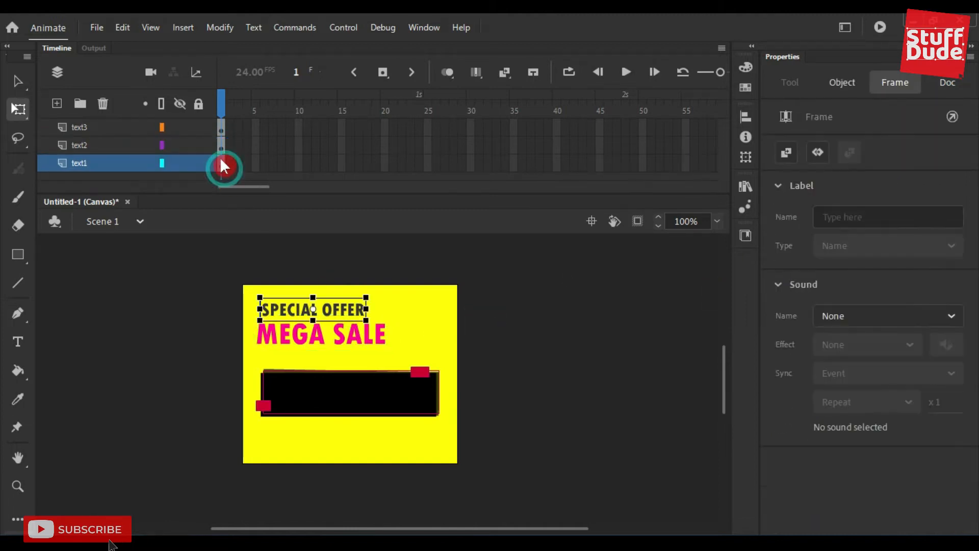
shift+click(221, 145)
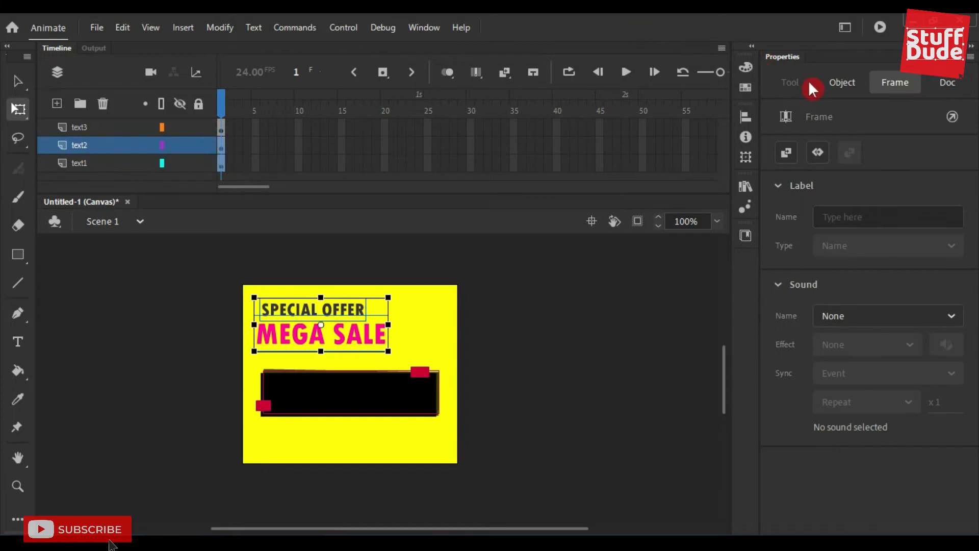
click(746, 117)
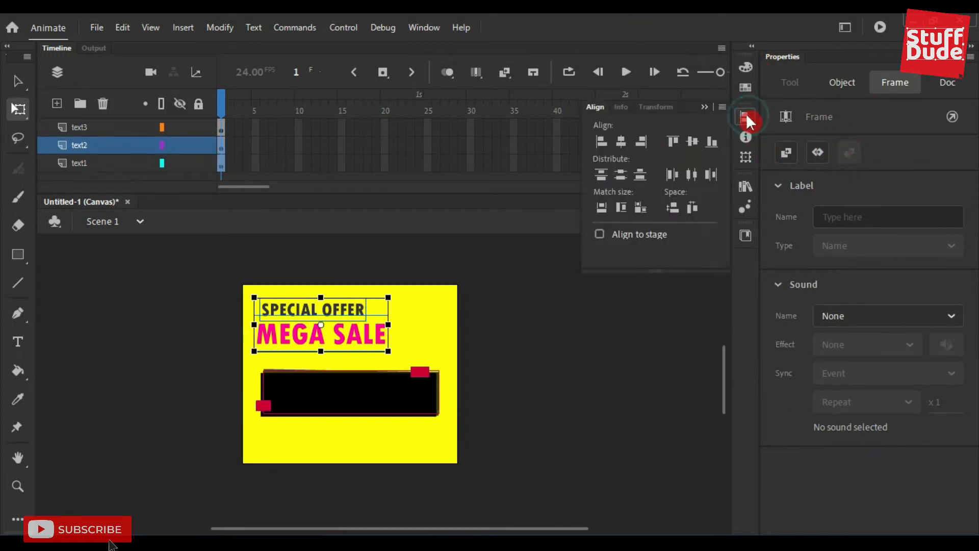
click(632, 236)
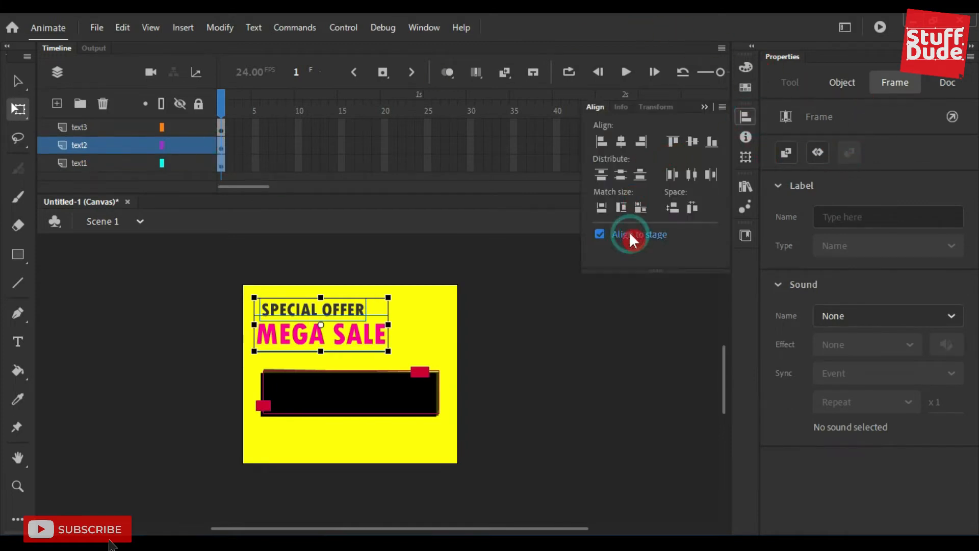
click(626, 139)
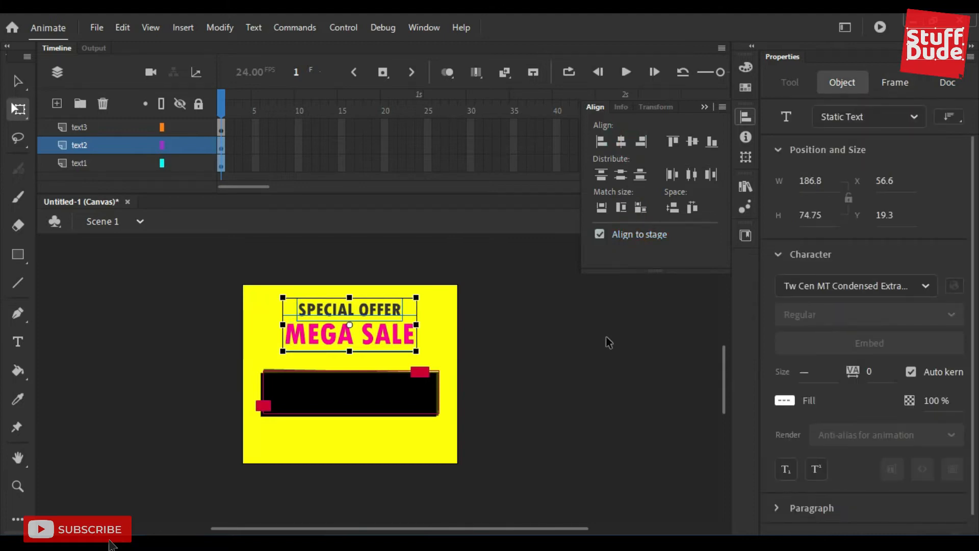
Copy UP TO 50% OFF from the symbol file in Notepad and add it as text on the black banner in Animate.
click(406, 416)
click(400, 408)
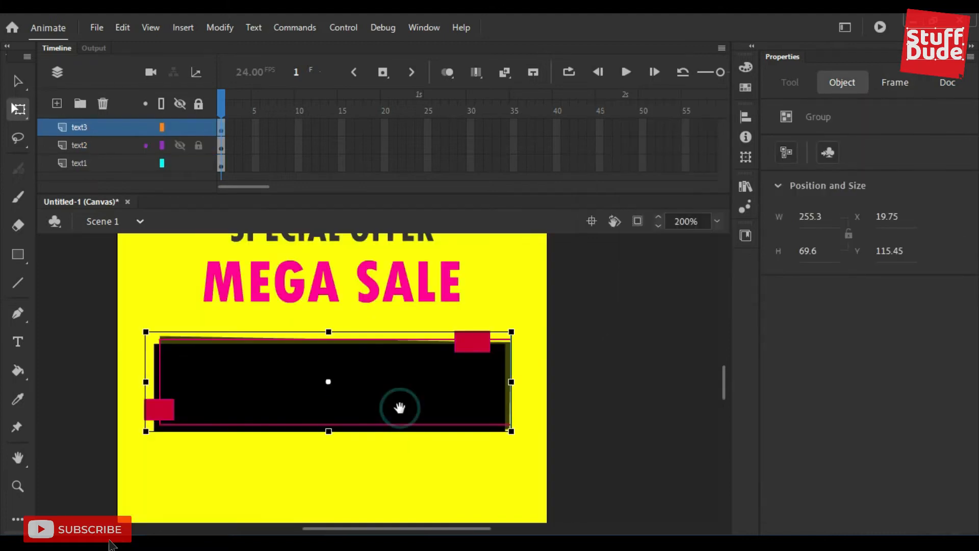
click(181, 145)
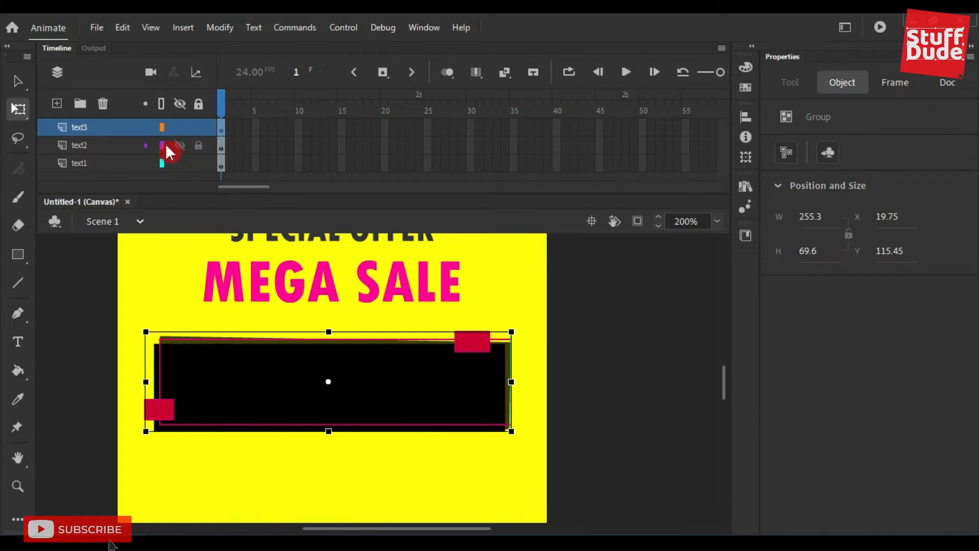
key(alt+Tab)
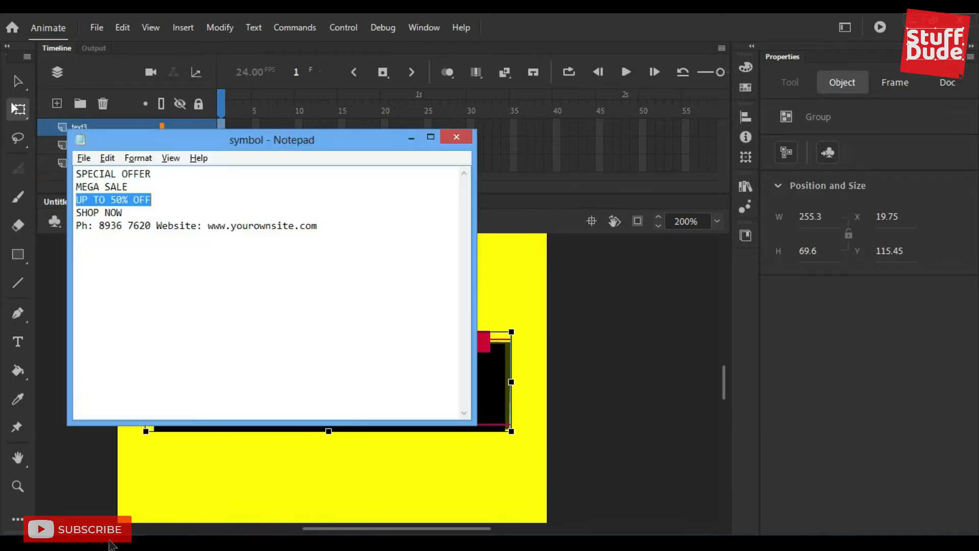
key(alt+Tab)
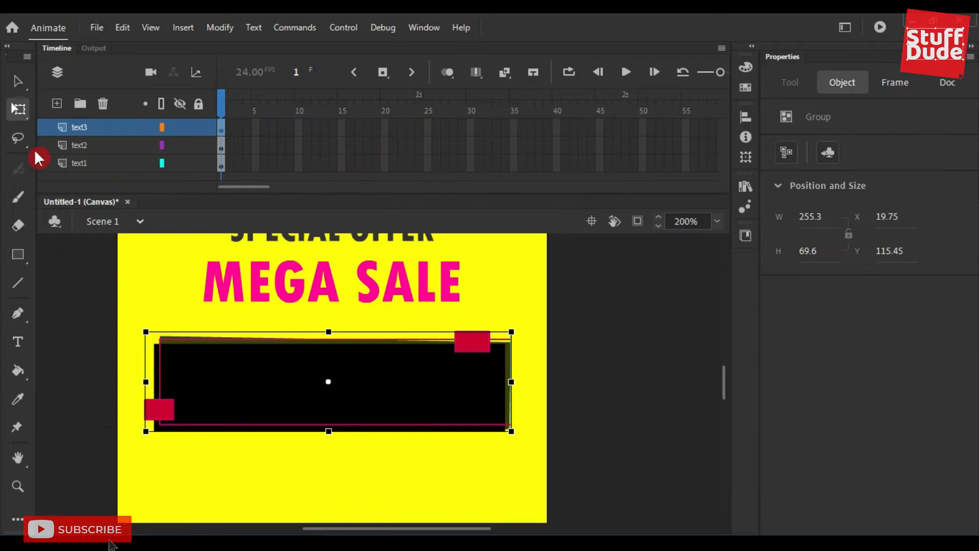
click(20, 342)
click(252, 386)
text(UP TO 50% OFF)
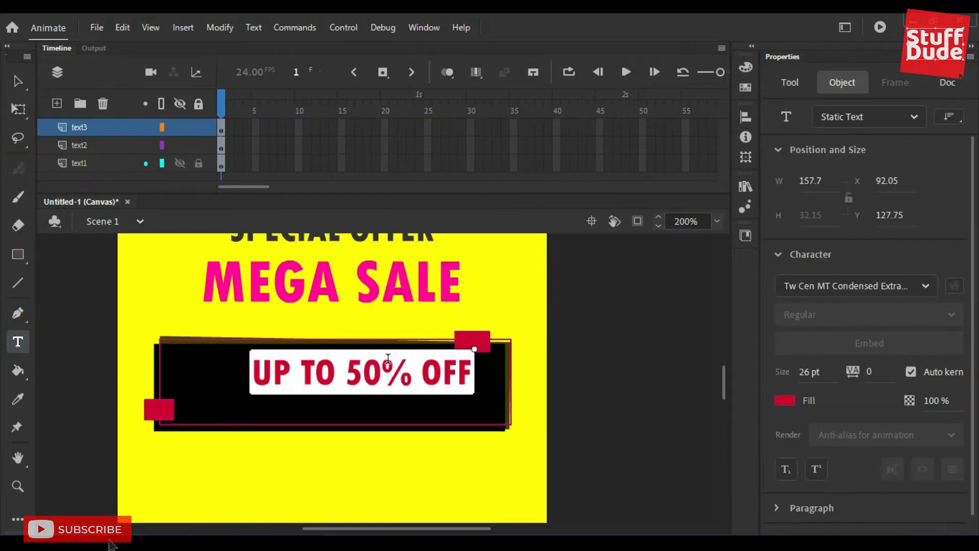
Change the fill of the UP TO 50% OFF text to yellow.
key(ctrl+a)
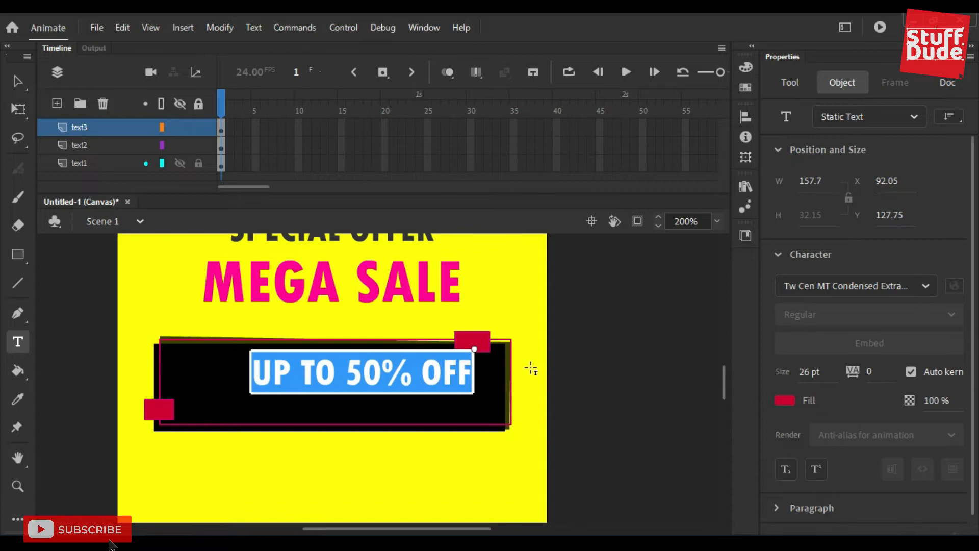
click(787, 399)
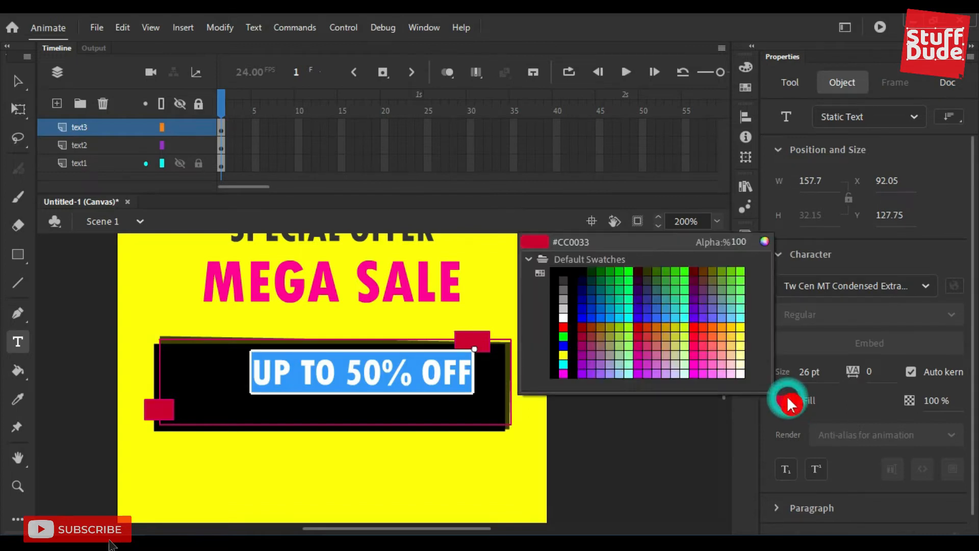
click(740, 327)
click(18, 81)
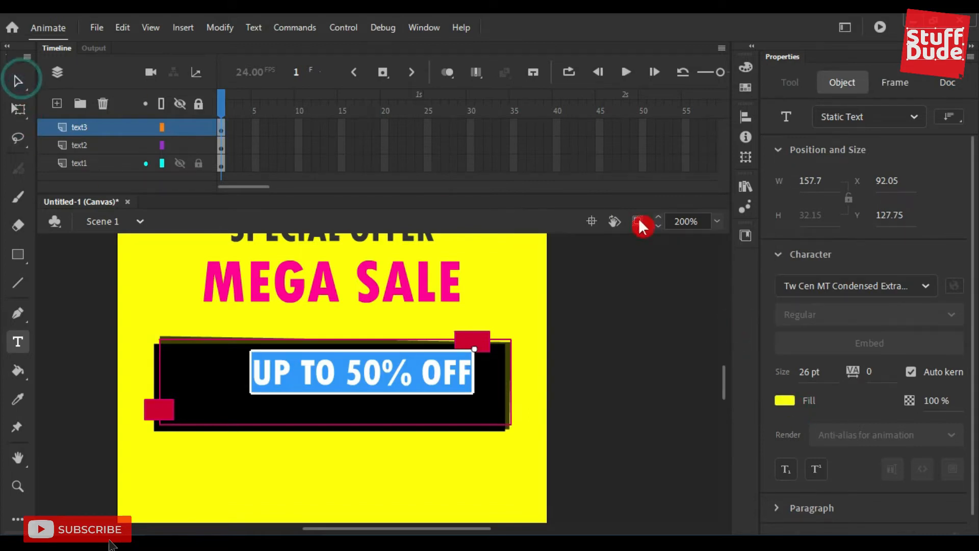
Move the UP TO 50% OFF text to the middle of the black banner and center it horizontally on the stage.
key(Down)
key(Down)
key(Down)
key(Down)
key(Down)
key(Down)
key(Down)
key(Down)
key(Down)
key(Down)
key(Down)
key(Down)
key(Down)
key(Down)
key(Left)
key(Left)
key(Left)
key(Left)
key(Left)
key(Left)
key(Left)
key(Left)
key(Left)
key(Left)
key(Left)
key(Left)
key(Left)
key(Left)
key(Left)
key(Left)
key(Left)
key(Left)
key(Left)
key(Left)
key(Left)
key(Left)
key(Left)
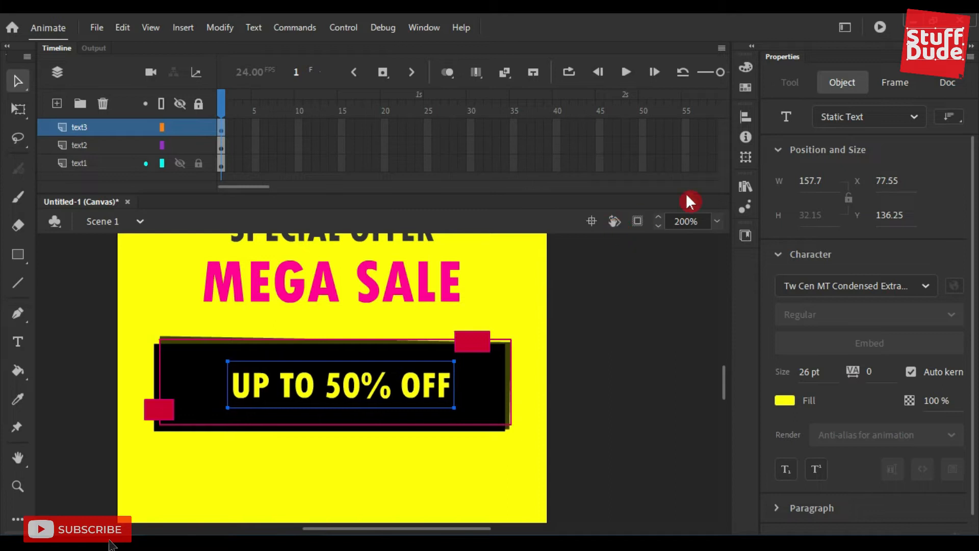
click(745, 117)
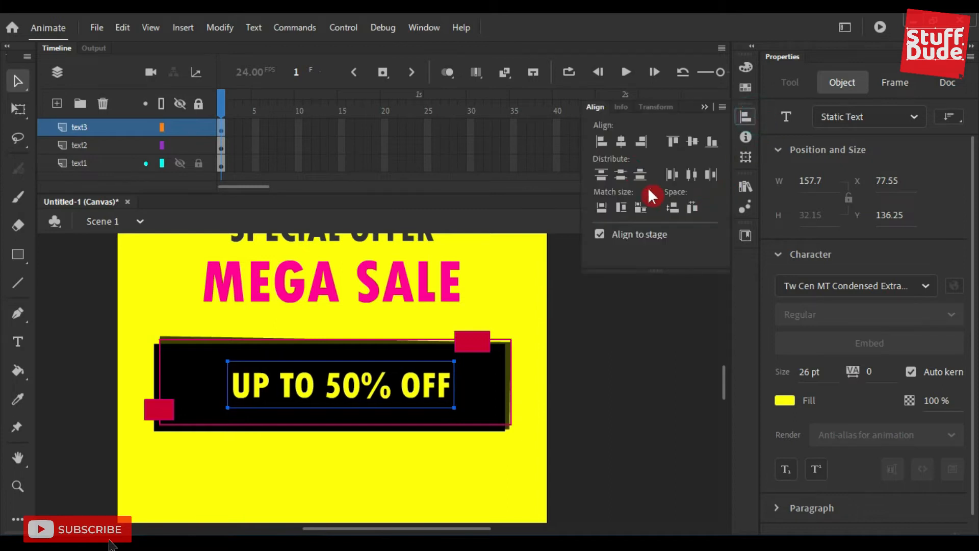
click(617, 144)
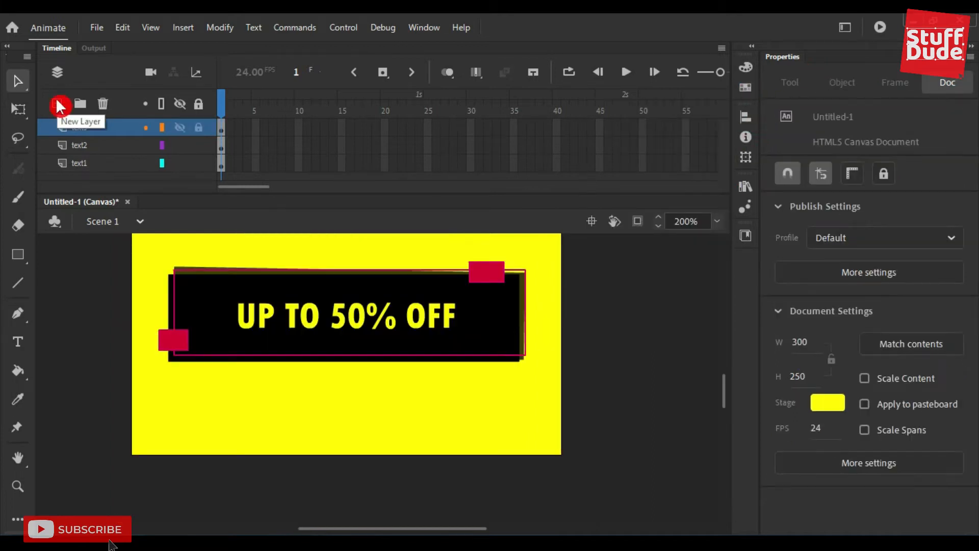
Add a new layer above text3 and name it CTA.
click(58, 103)
double_click(79, 124)
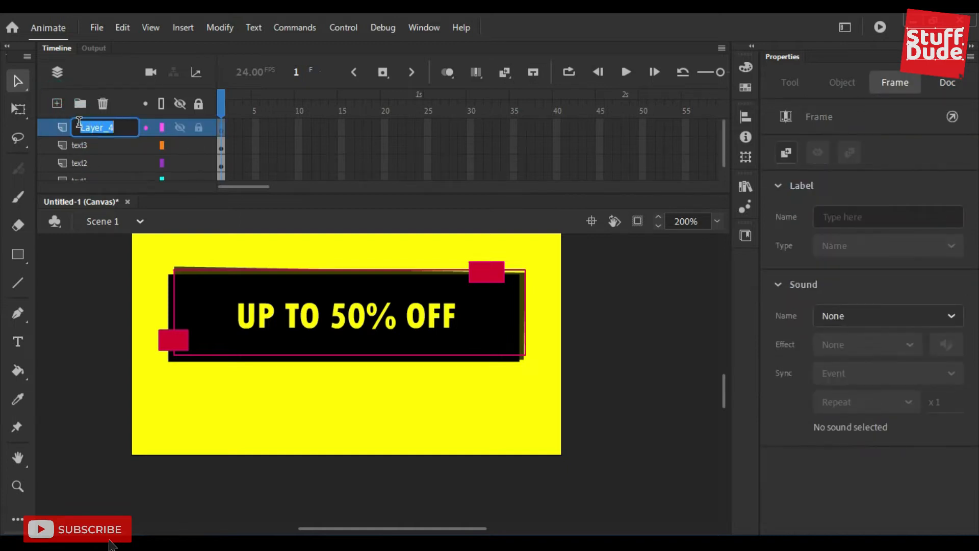
text(CTA)
key(Return)
click(95, 269)
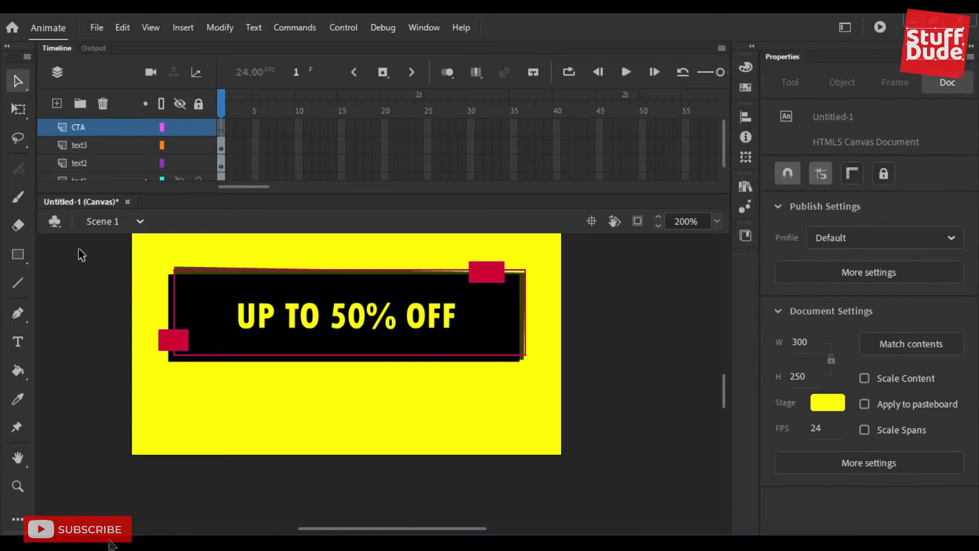
Draw a primitive rectangle about 95.5 by 23 below the black banner on the CTA layer and set each corner radius to 5.
click(17, 254)
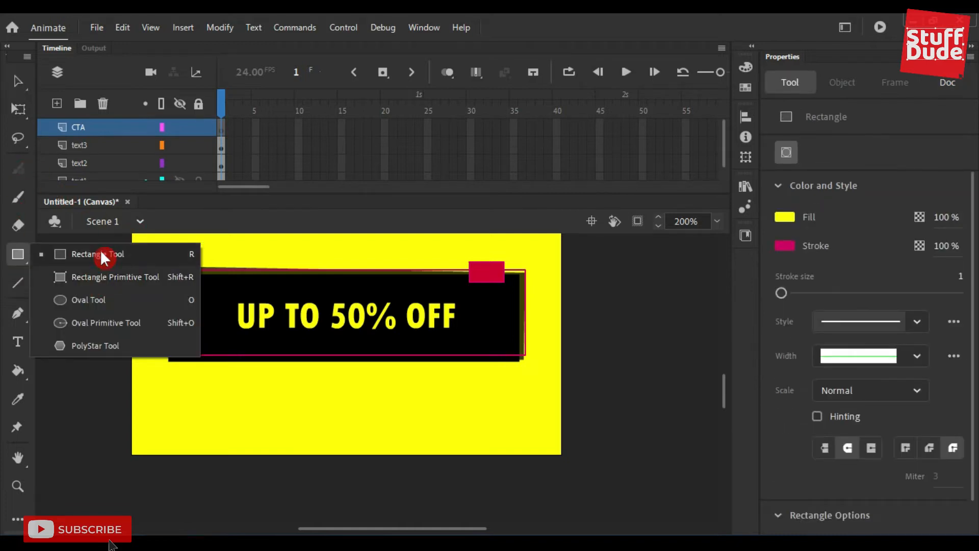
click(110, 277)
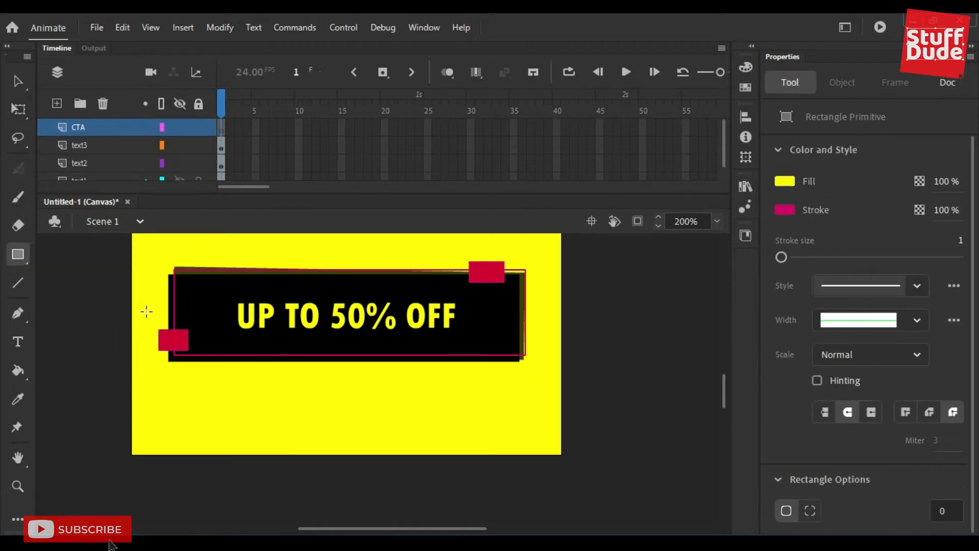
drag(271, 394, 408, 428)
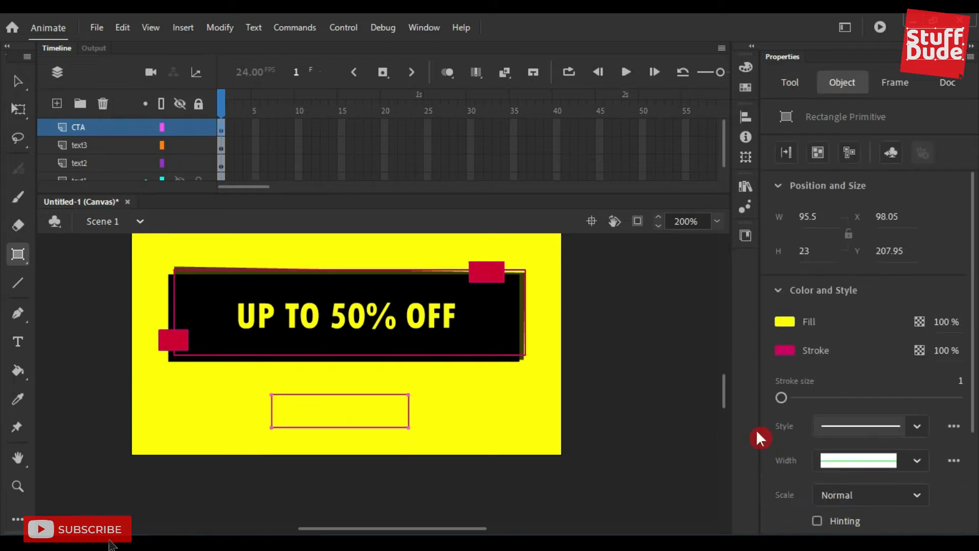
scroll(887, 381, down, 5)
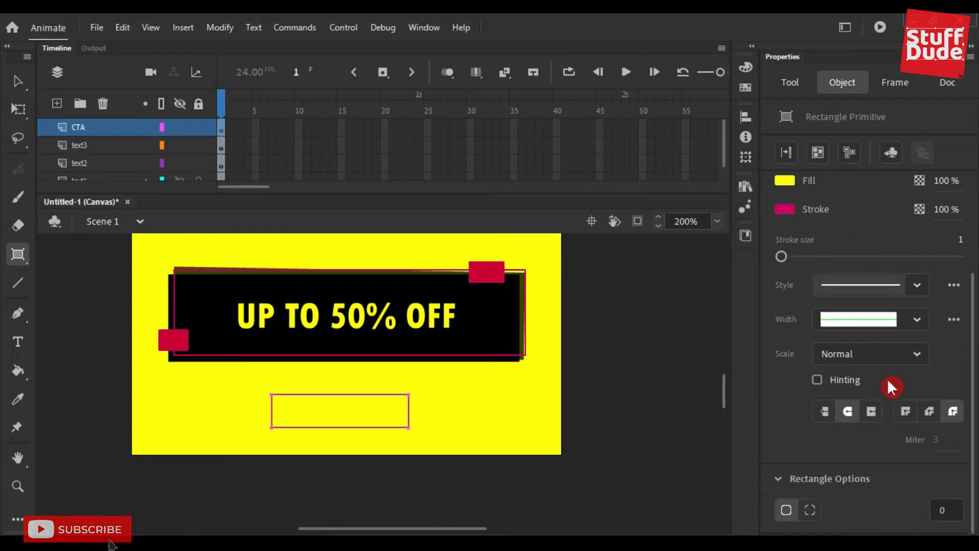
click(810, 509)
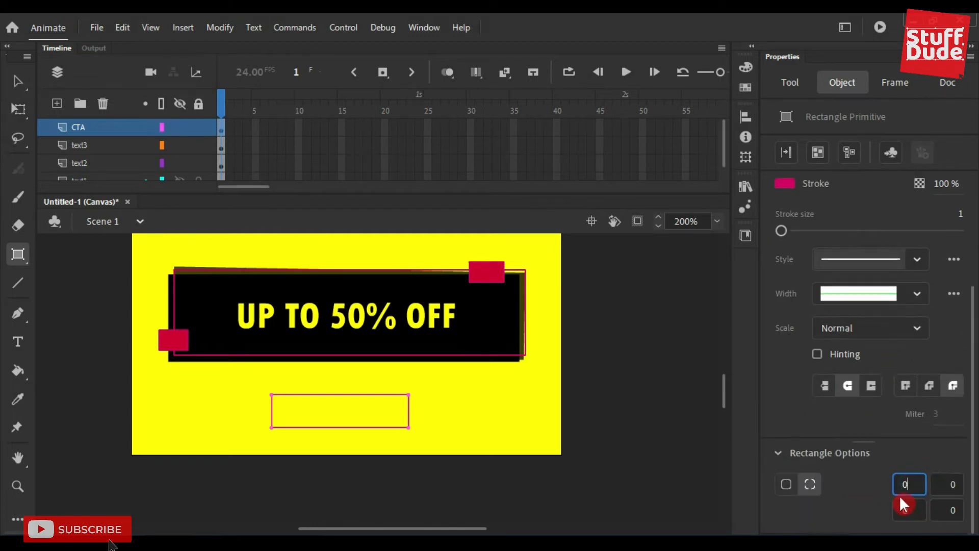
text(5)
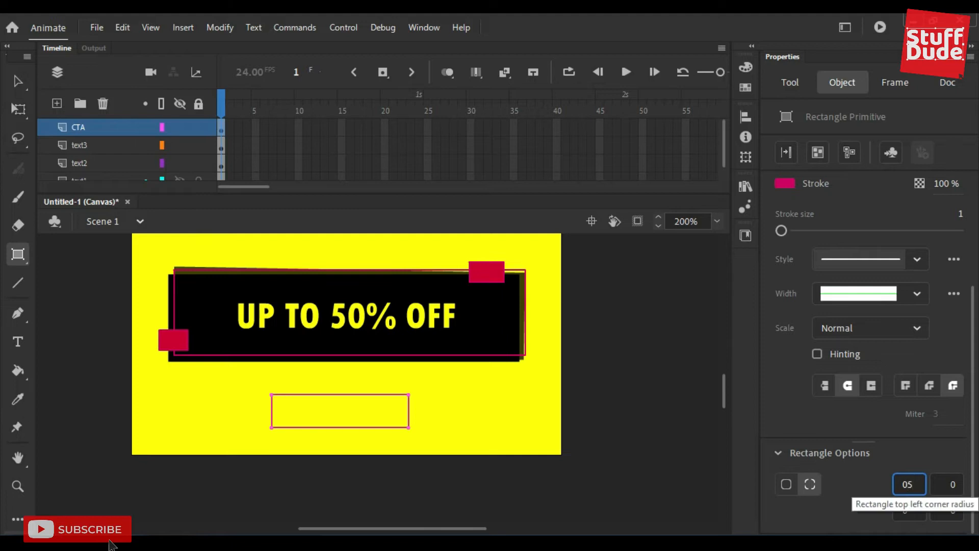
key(Tab)
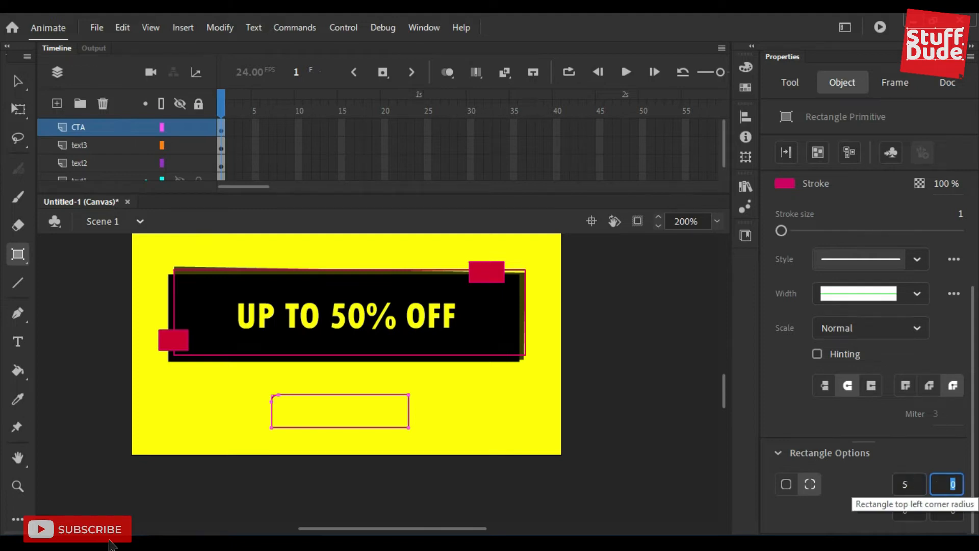
key(v)
Change the rounded rectangle's fill to pink and move it just below the black banner, centered horizontally on the stage.
click(785, 322)
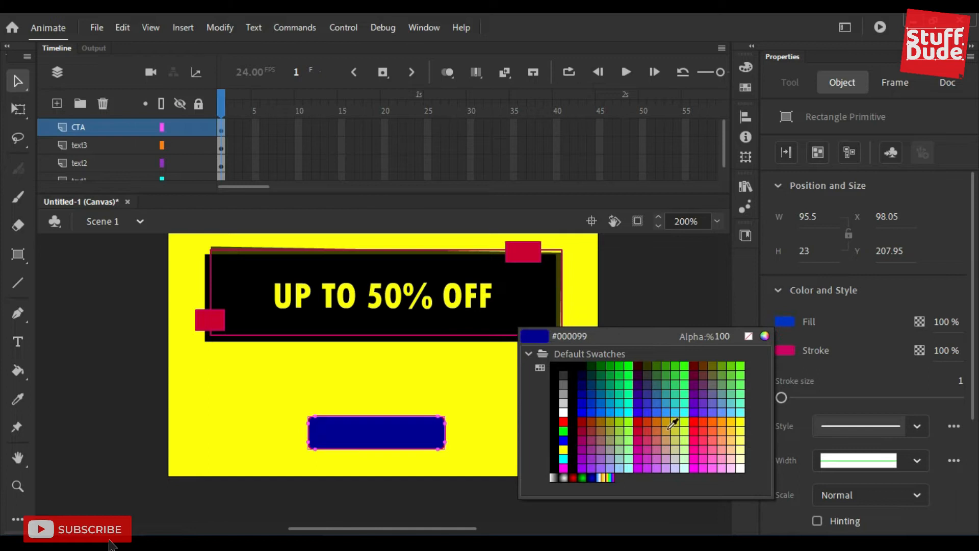
click(644, 435)
drag(417, 446, 423, 393)
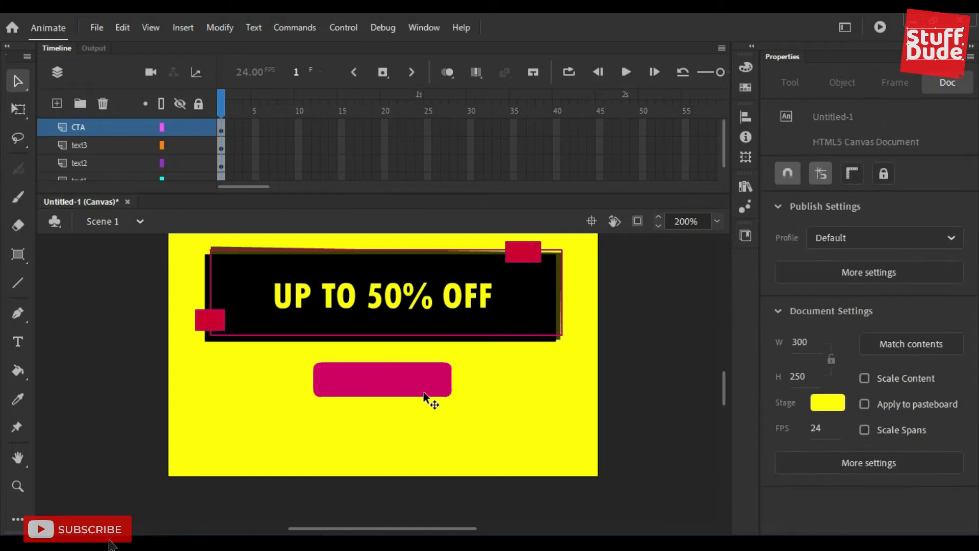
Add the text SHOP NOW over the pink button and change its fill to white.
click(14, 343)
click(367, 357)
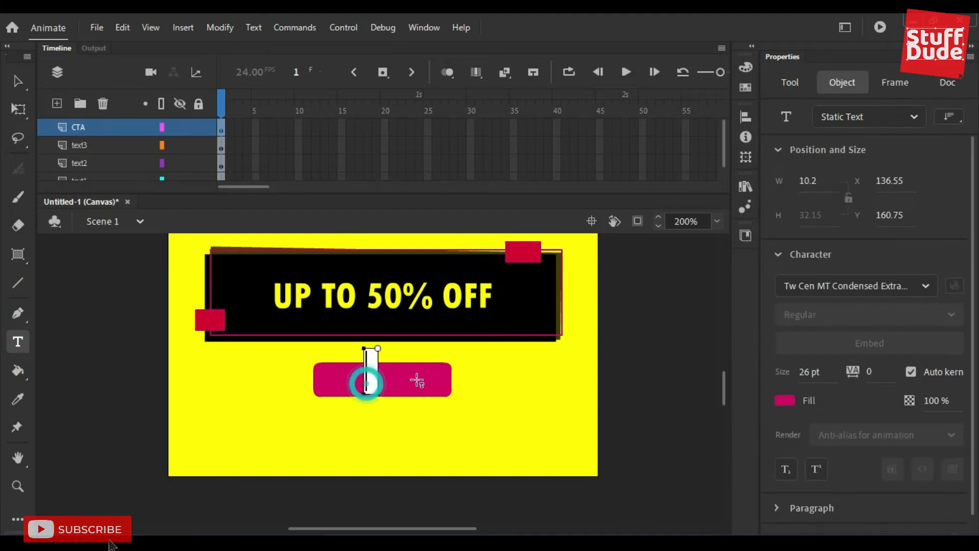
text(SHOP NOW)
key(ctrl+a)
click(786, 401)
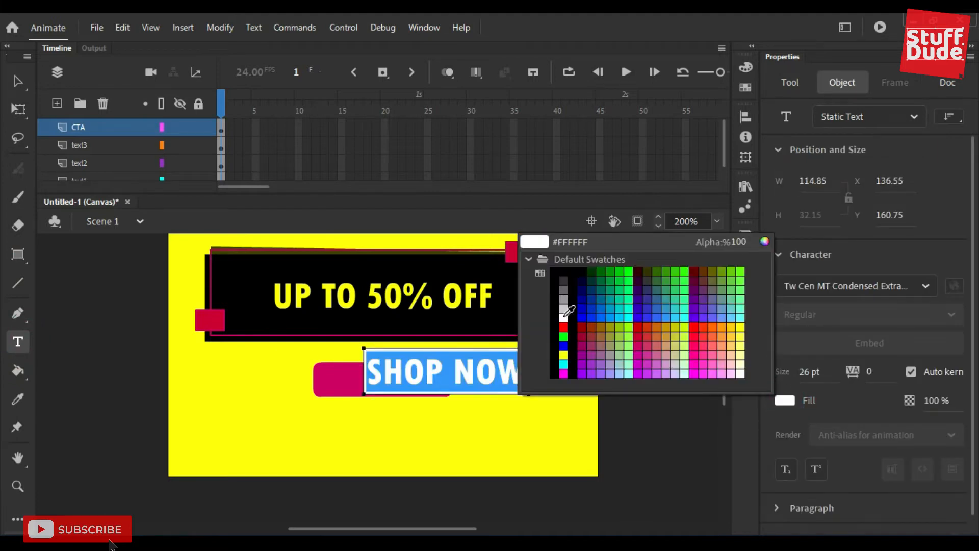
click(561, 320)
Set the SHOP NOW text size to 15 pt and center the text on the pink button.
click(811, 372)
text(15)
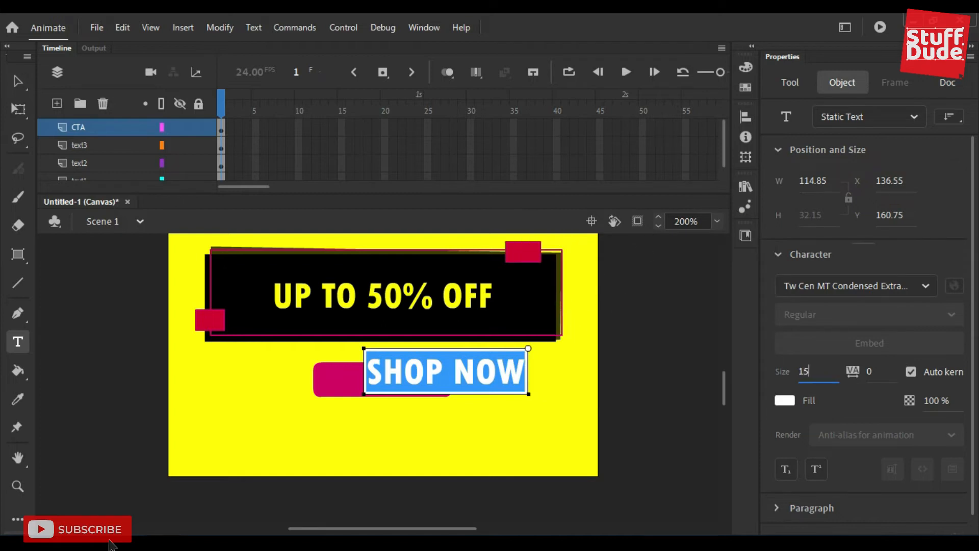
key(Return)
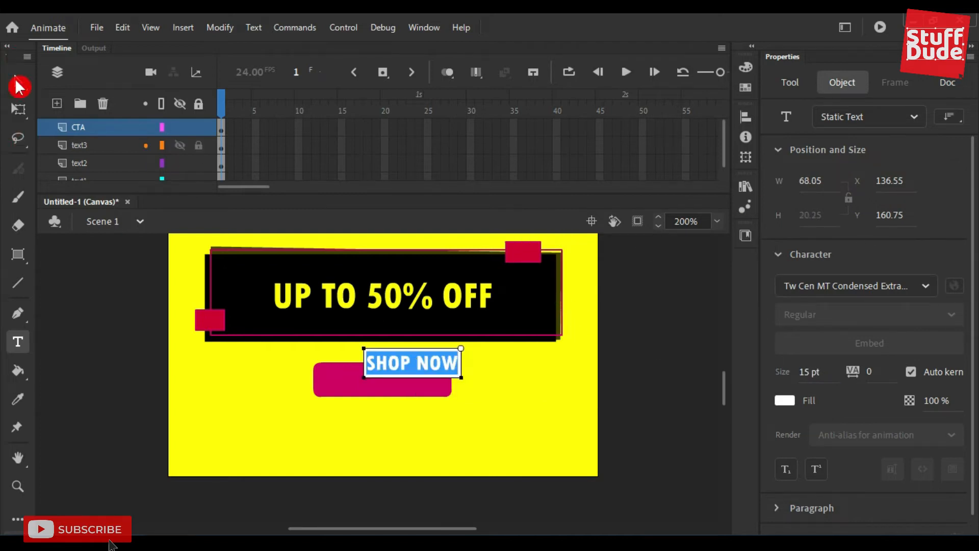
click(17, 80)
click(76, 193)
Add a new layer above CTA and name it Contact.
click(57, 103)
double_click(95, 128)
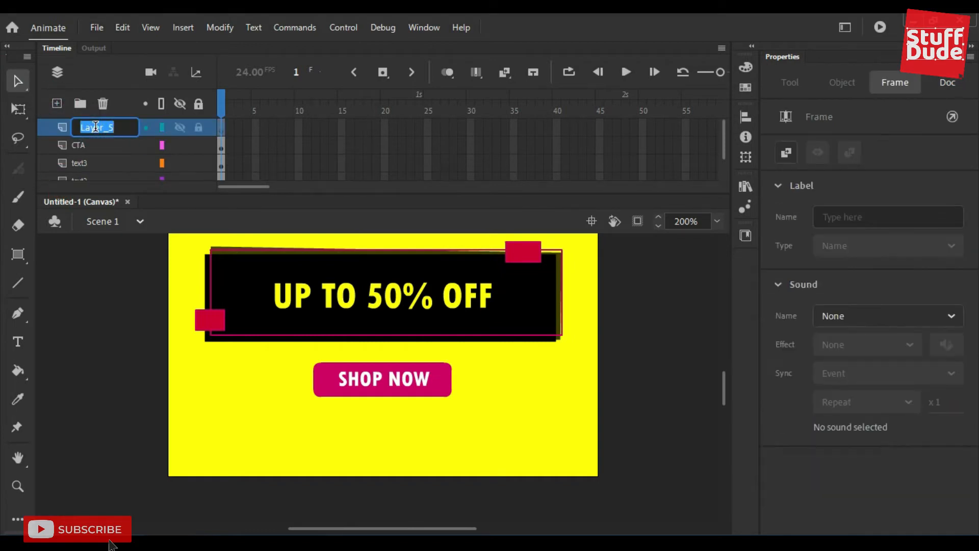
text(Contact)
Draw a black rectangle with no stroke, about 301 by 37.5, across the full width of the stage's bottom edge.
click(18, 254)
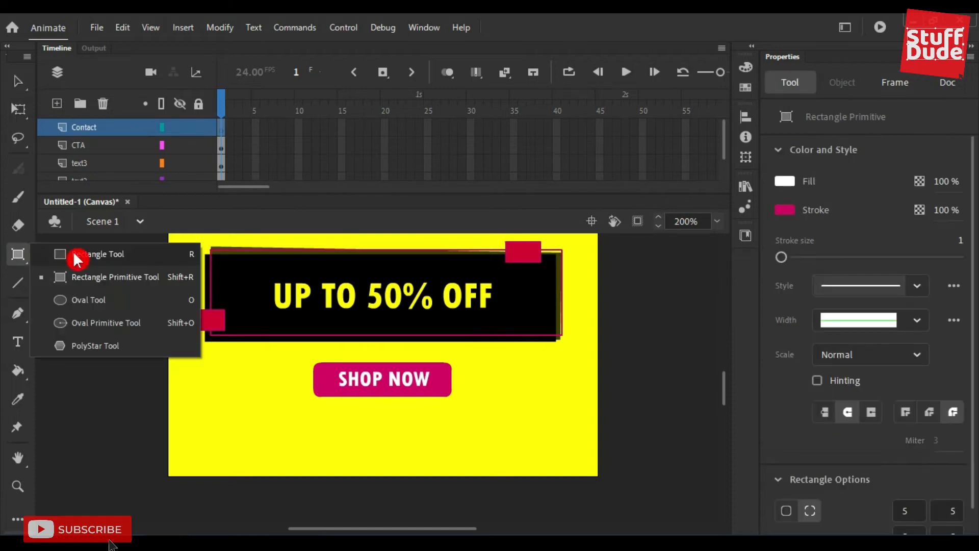
click(72, 251)
drag(157, 473, 623, 426)
key(ctrl+z)
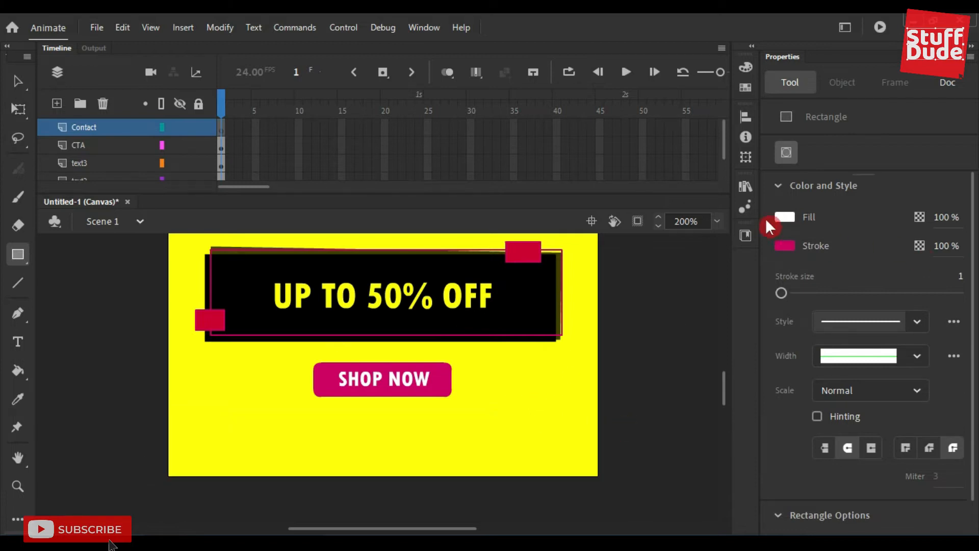
click(785, 247)
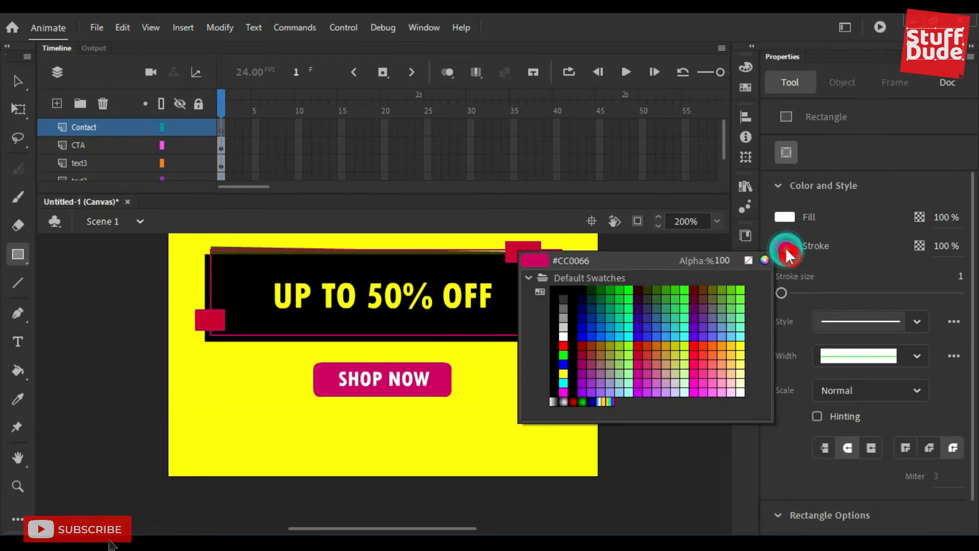
click(746, 260)
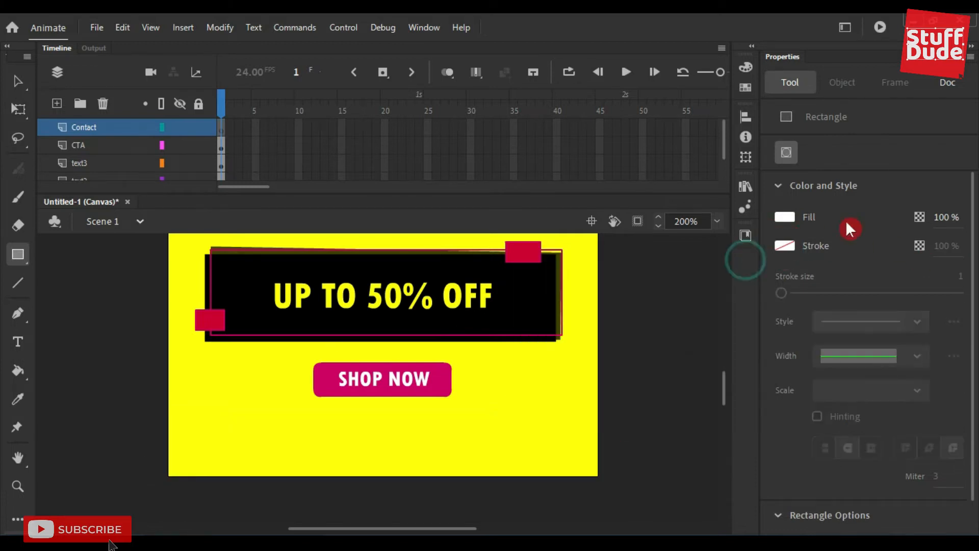
click(796, 218)
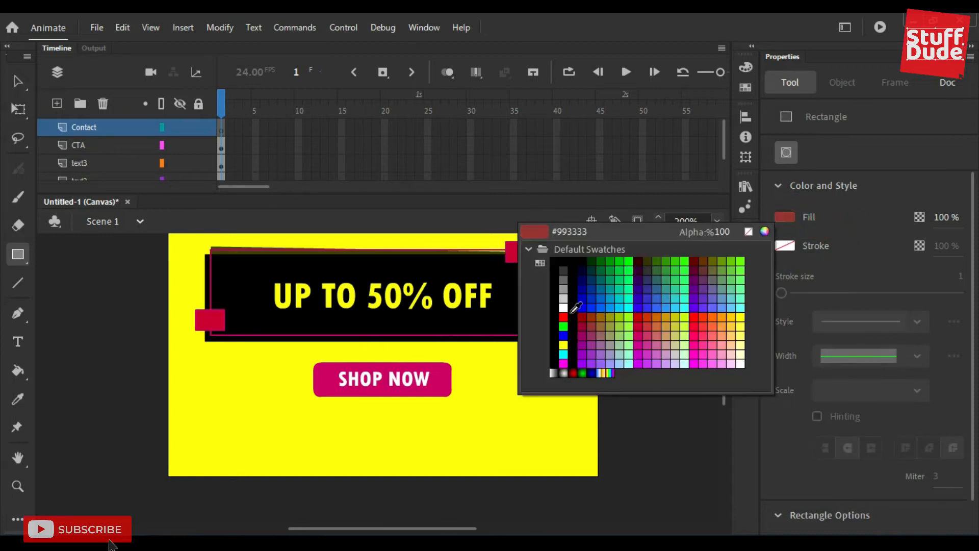
click(565, 261)
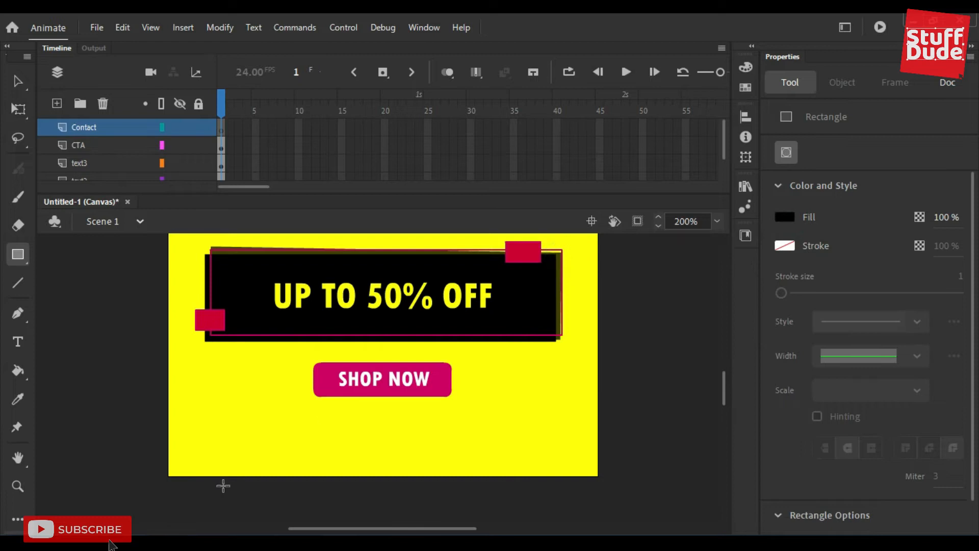
drag(170, 475, 601, 423)
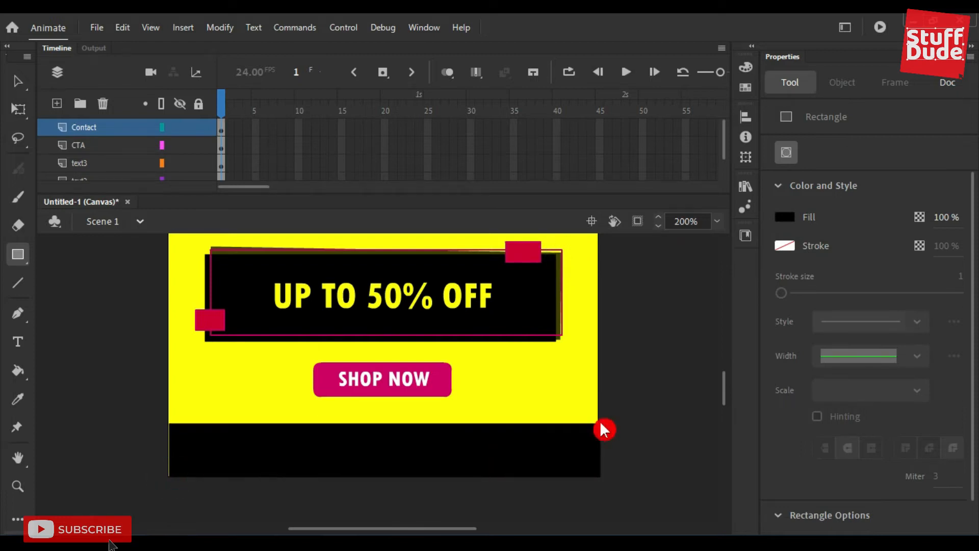
key(v)
click(561, 459)
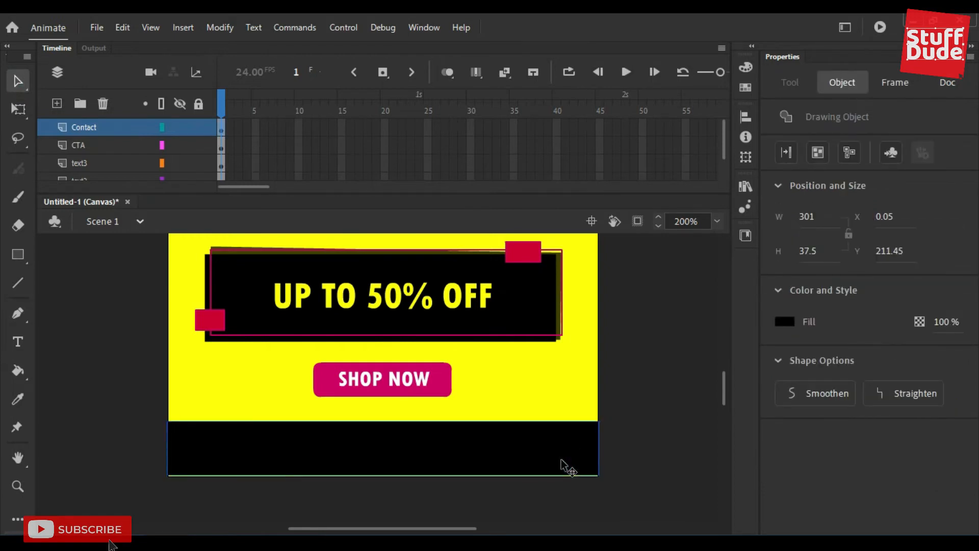
click(24, 347)
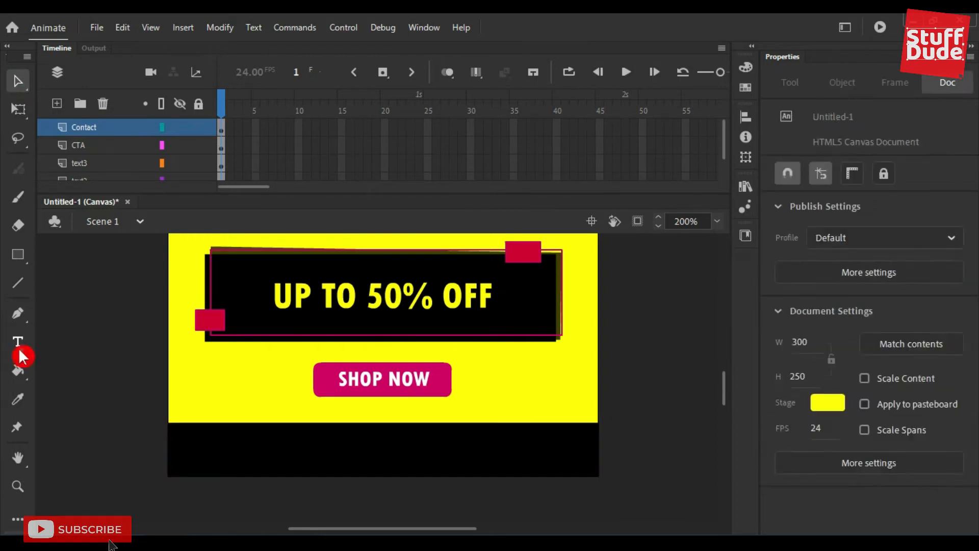
click(276, 444)
text(Ph: 8936 7620 Website: www.yourownsite.com)
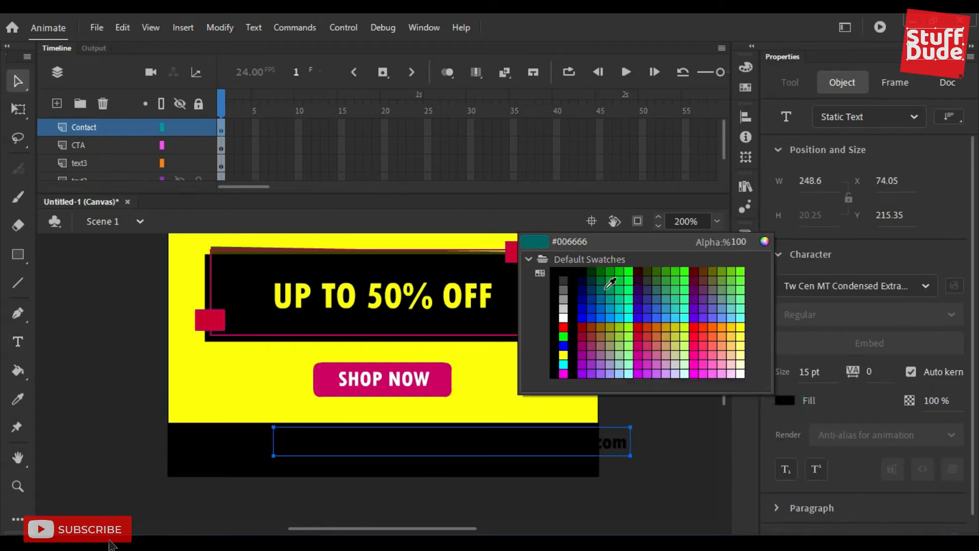
click(561, 316)
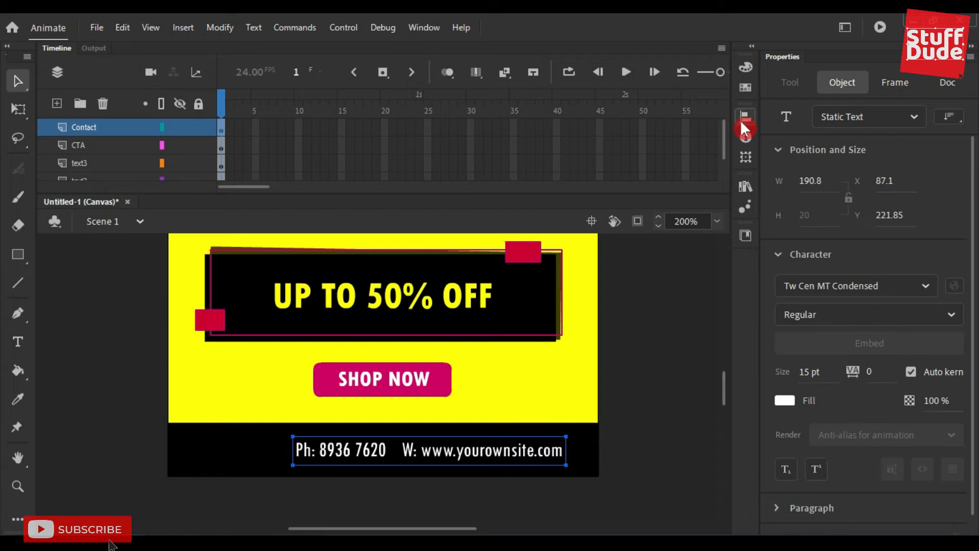
click(741, 122)
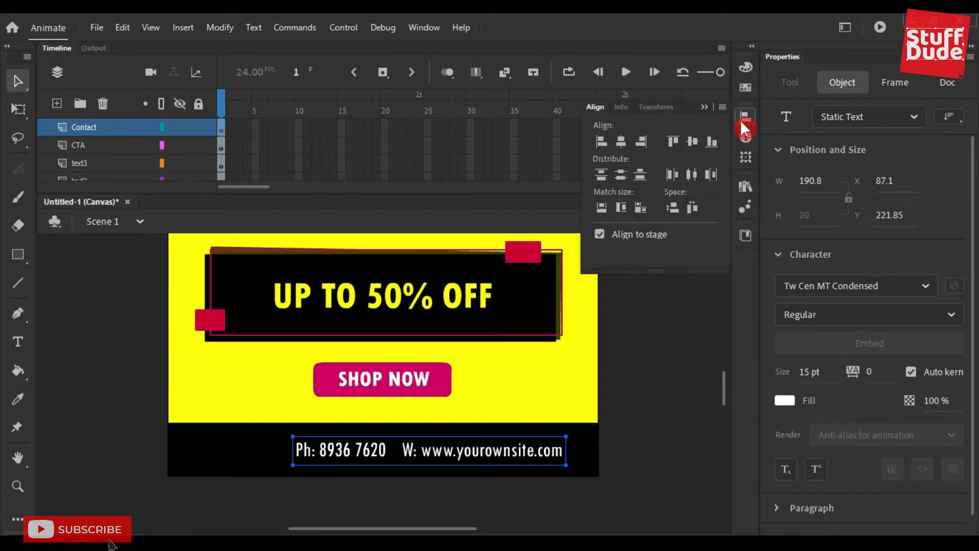
click(620, 143)
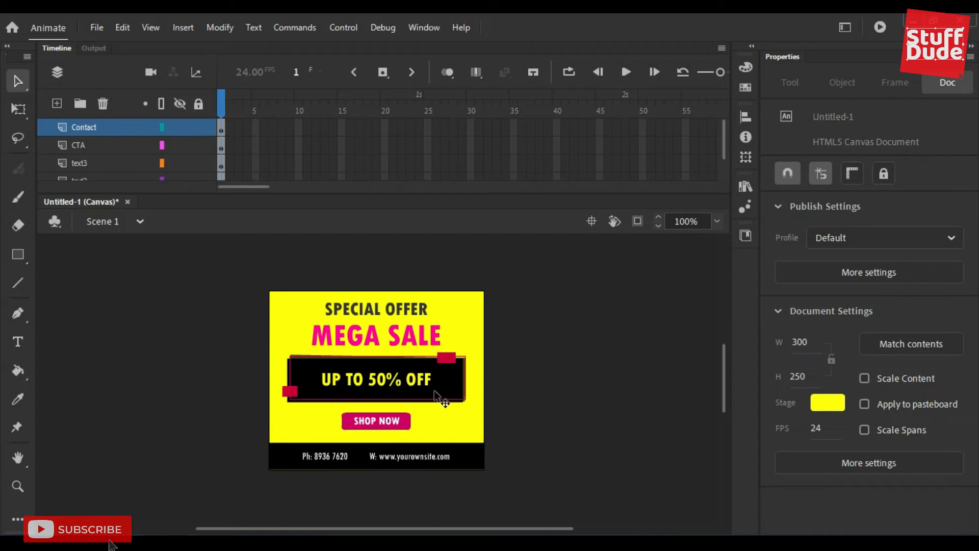
Nudge the black bar behind the contact details slightly downward.
click(441, 456)
click(508, 450)
click(479, 454)
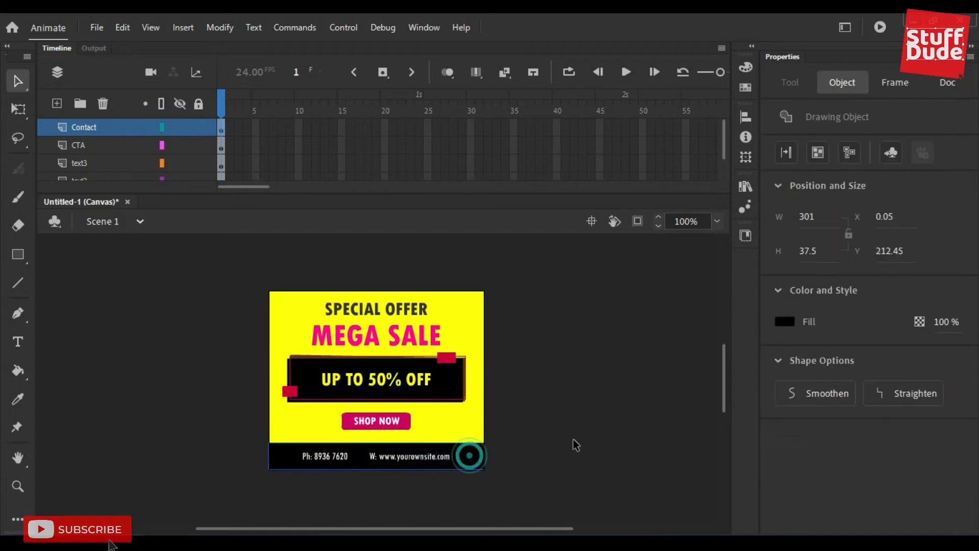
key(Down)
key(Down)
click(617, 454)
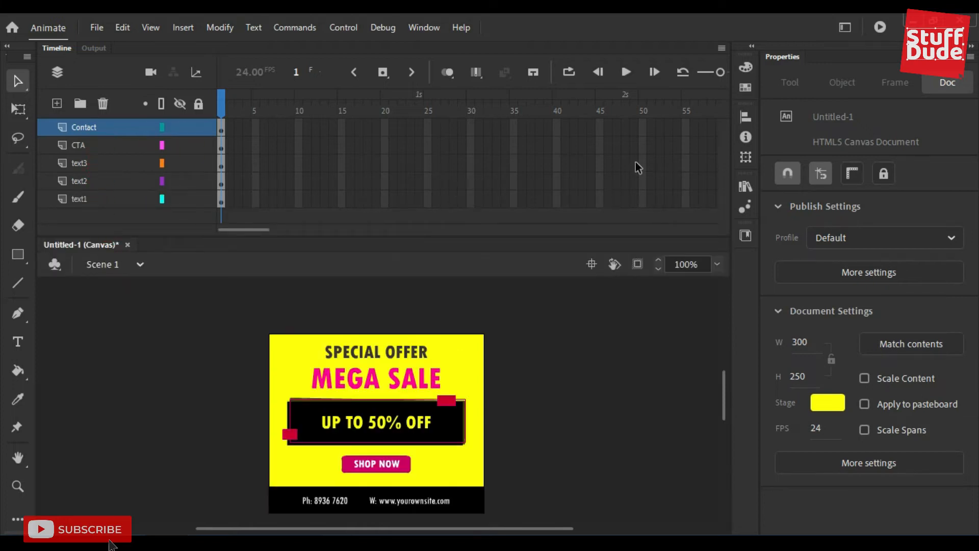
Extend all five layers to frame 90 by inserting frames there.
drag(259, 226, 295, 228)
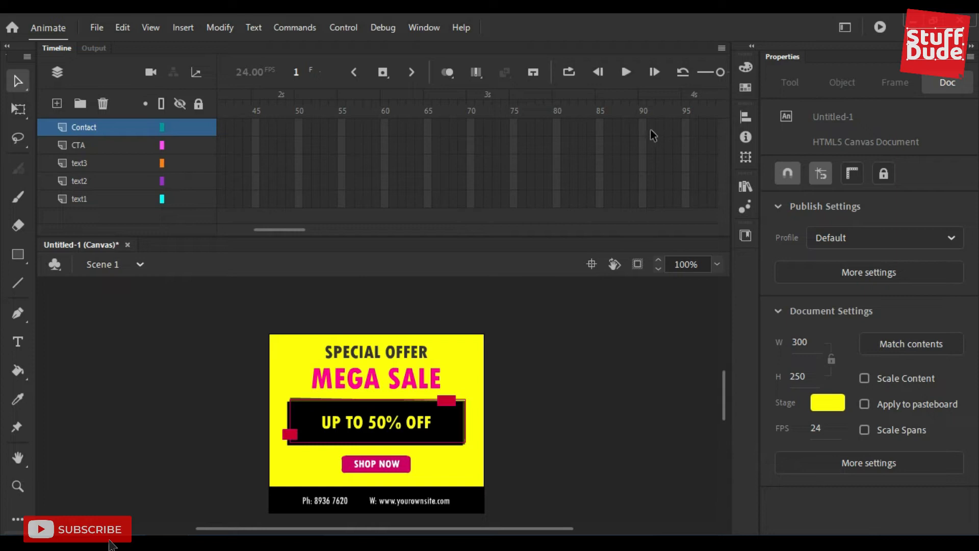
drag(647, 121, 638, 213)
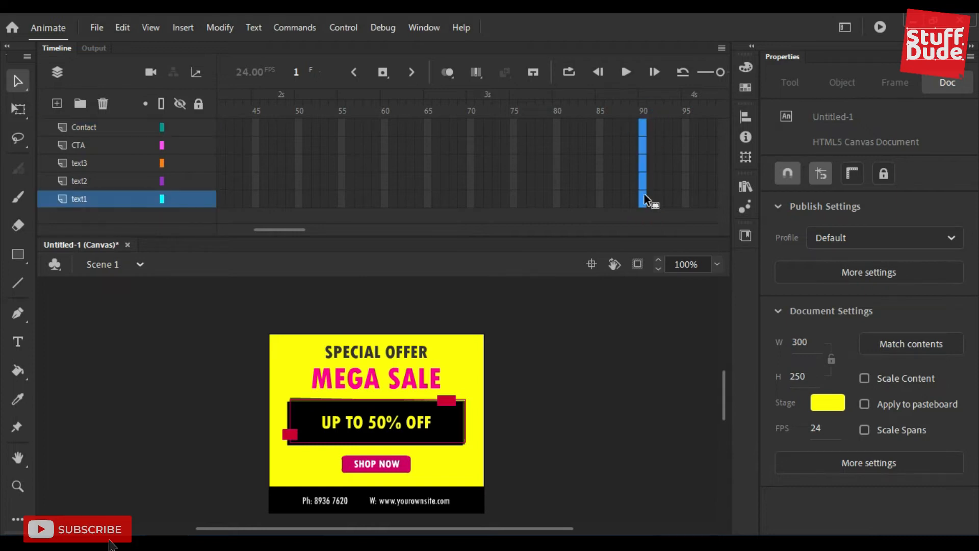
right_click(647, 200)
click(704, 185)
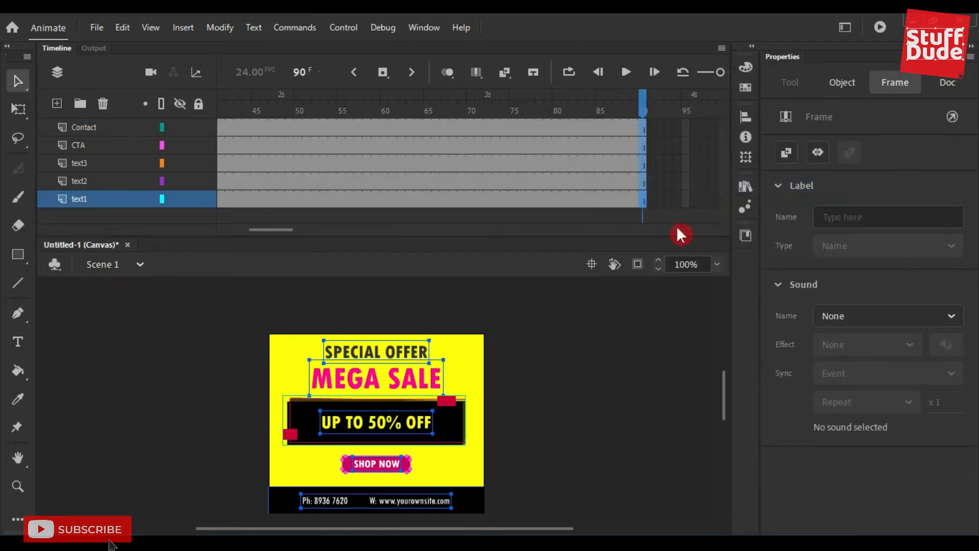
click(634, 322)
Scrub the playhead through the extended timeline to frame 90 and return it to frame 1.
drag(641, 99, 221, 100)
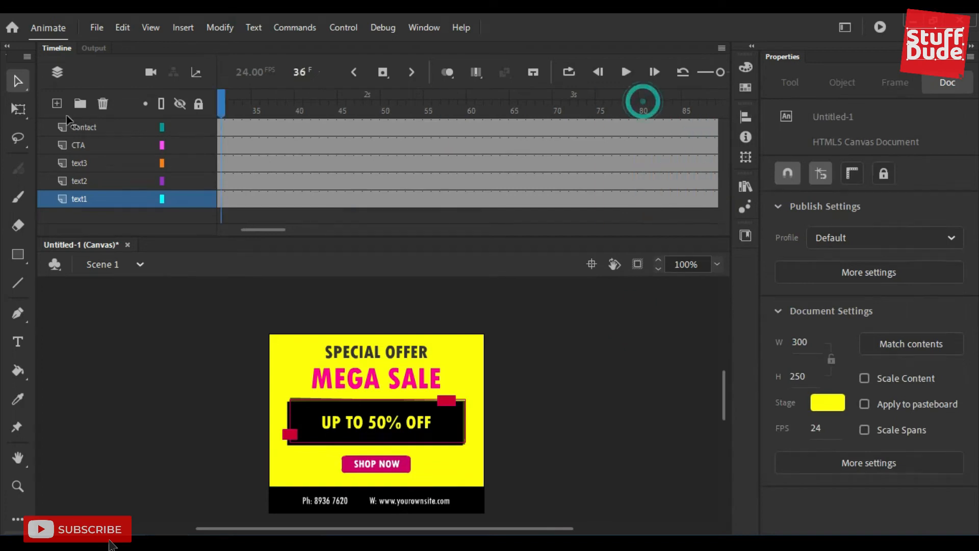
click(255, 105)
drag(301, 120, 552, 158)
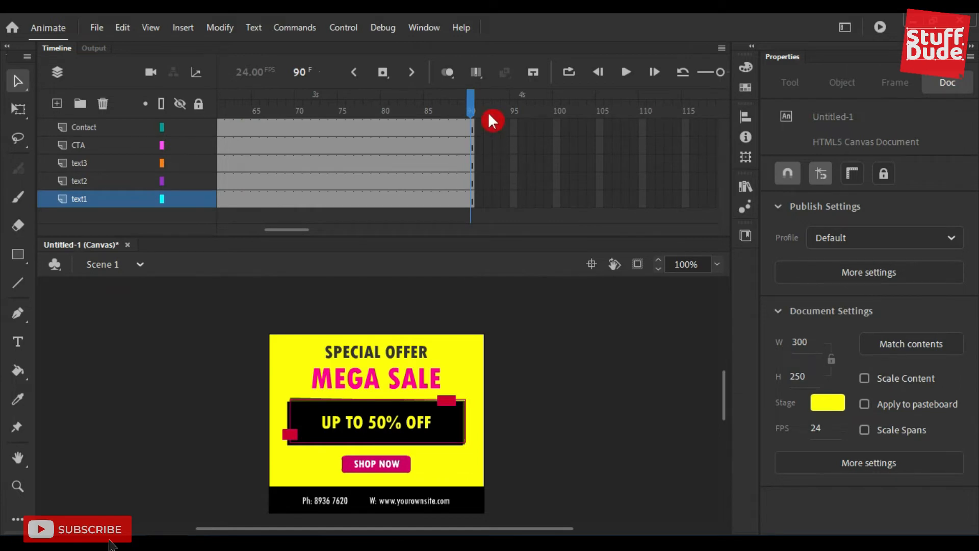
drag(473, 100, 217, 232)
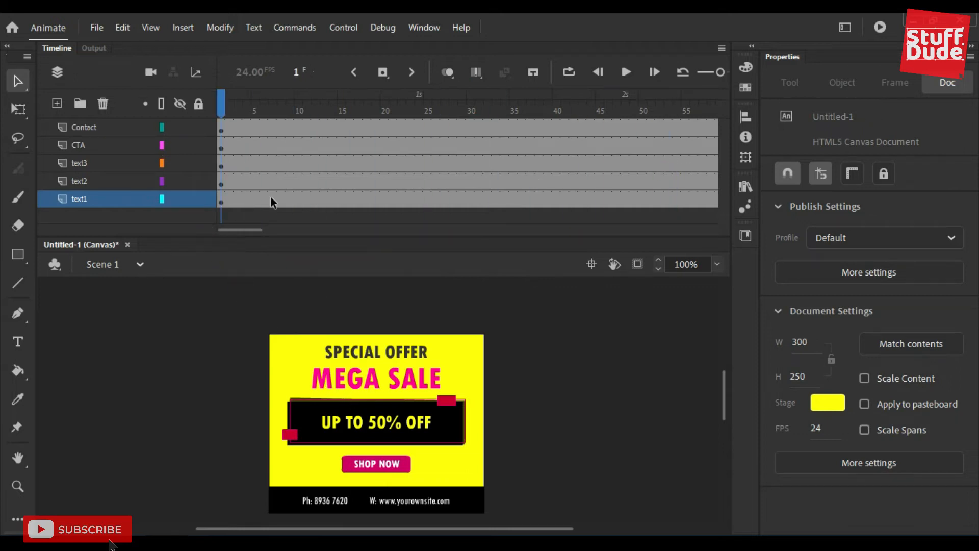